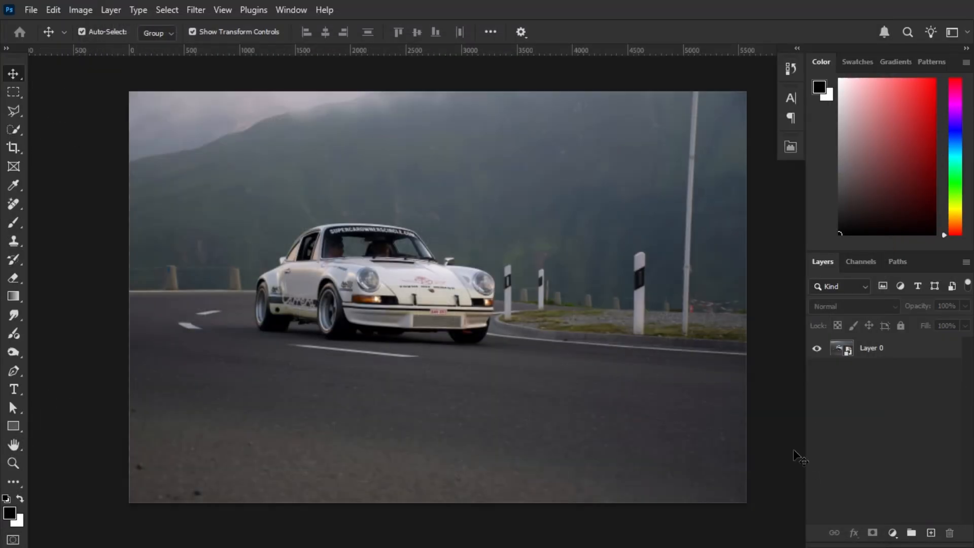
# Select the white Porsche using the Quick Selection tool's Select Subject option with Cloud (Detailed results) processing
pyautogui.moveTo(524, 314)
pyautogui.mouseDown()
pyautogui.moveTo(493, 324)
pyautogui.moveTo(514, 316)
pyautogui.mouseUp()
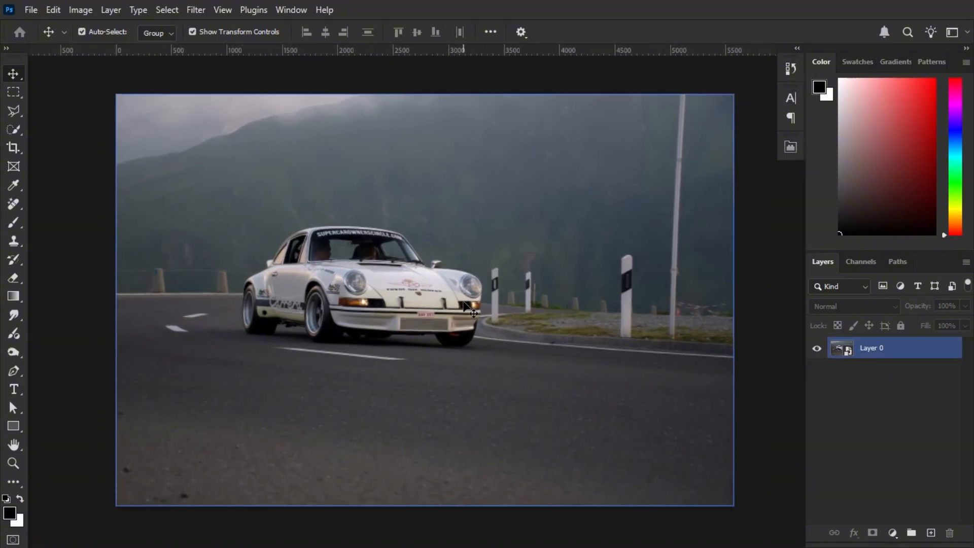
pyautogui.scroll(2, 383, 257)
pyautogui.moveTo(444, 335); pyautogui.dragTo(457, 321)
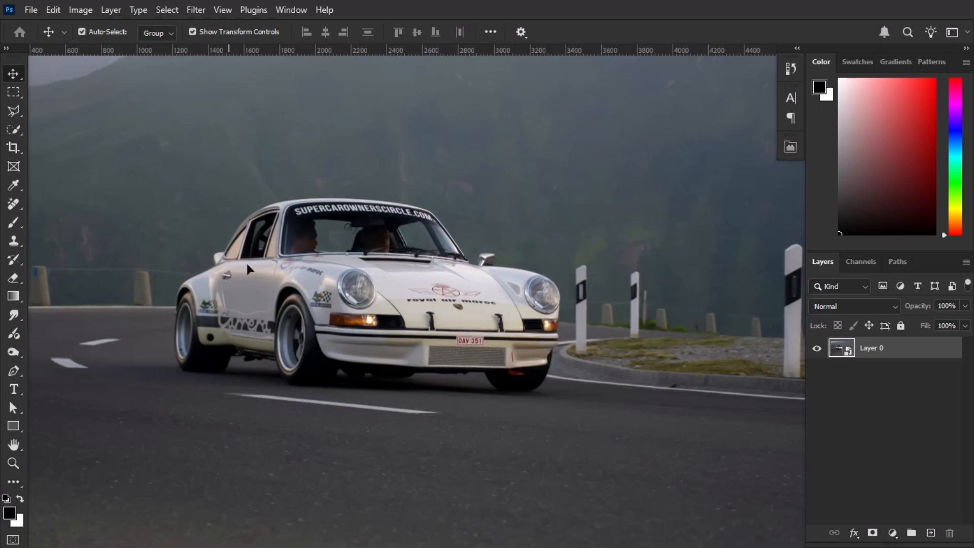
pyautogui.click(10, 129)
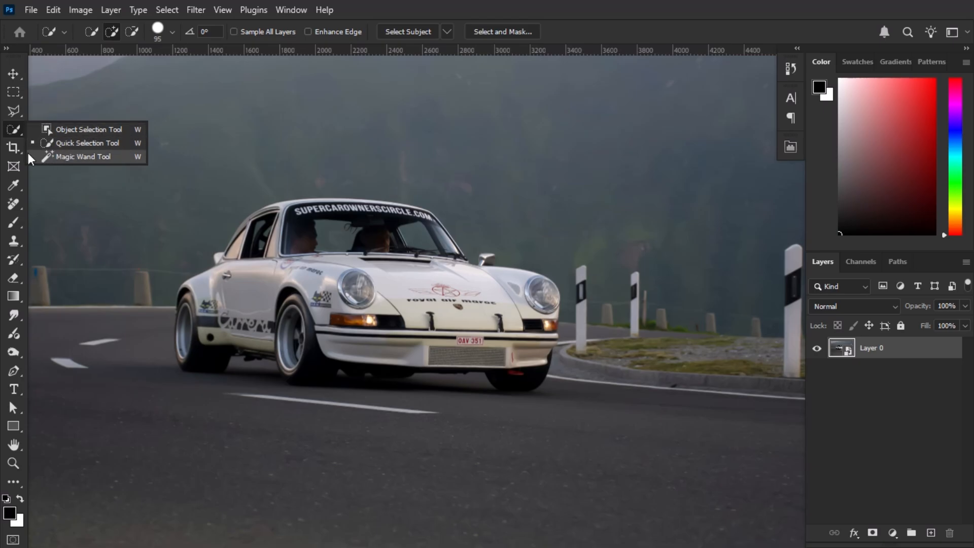
pyautogui.click(116, 144)
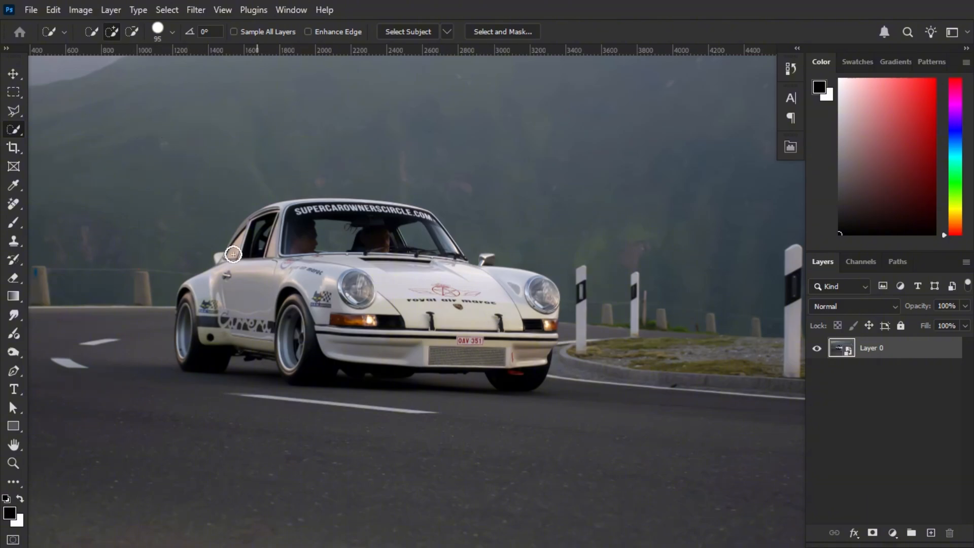
pyautogui.scroll(-1, 339, 225)
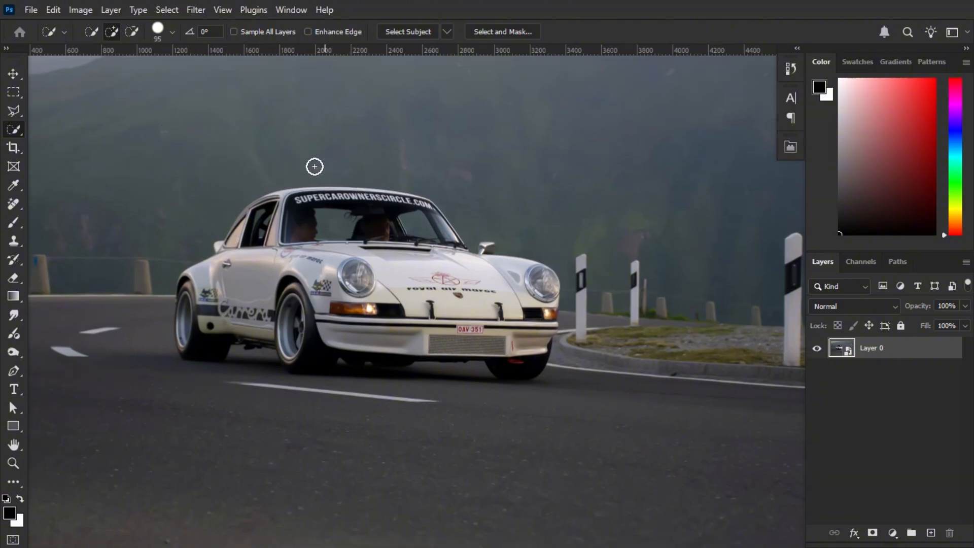
pyautogui.click(448, 32)
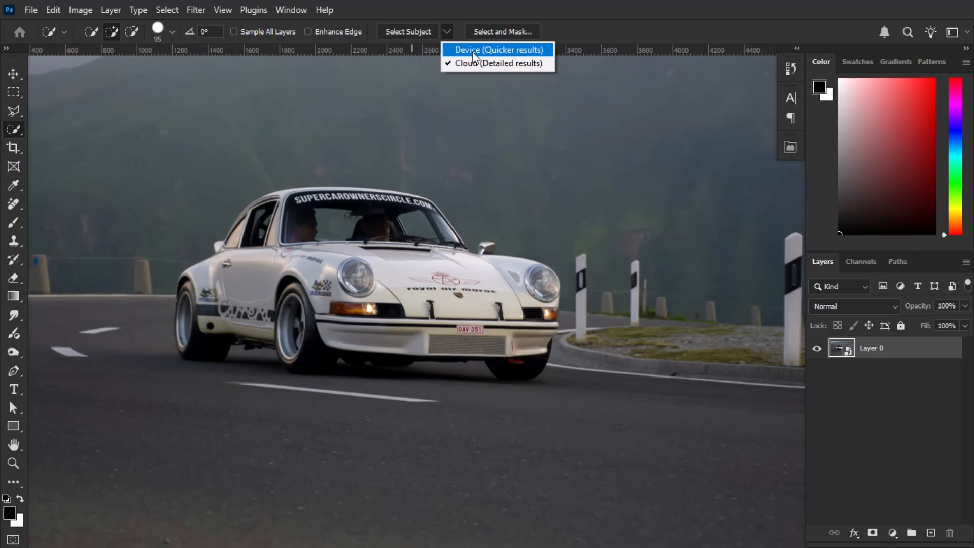
pyautogui.click(546, 64)
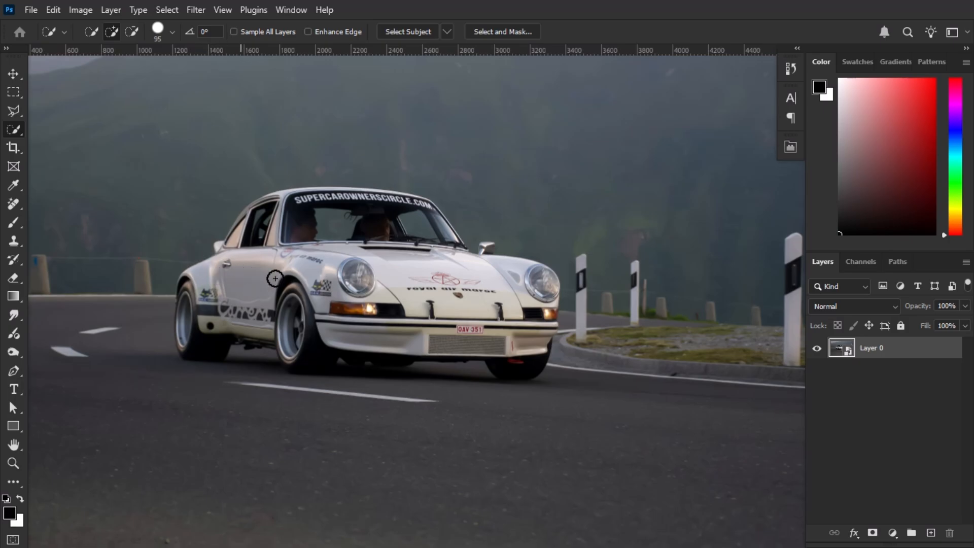
pyautogui.click(420, 34)
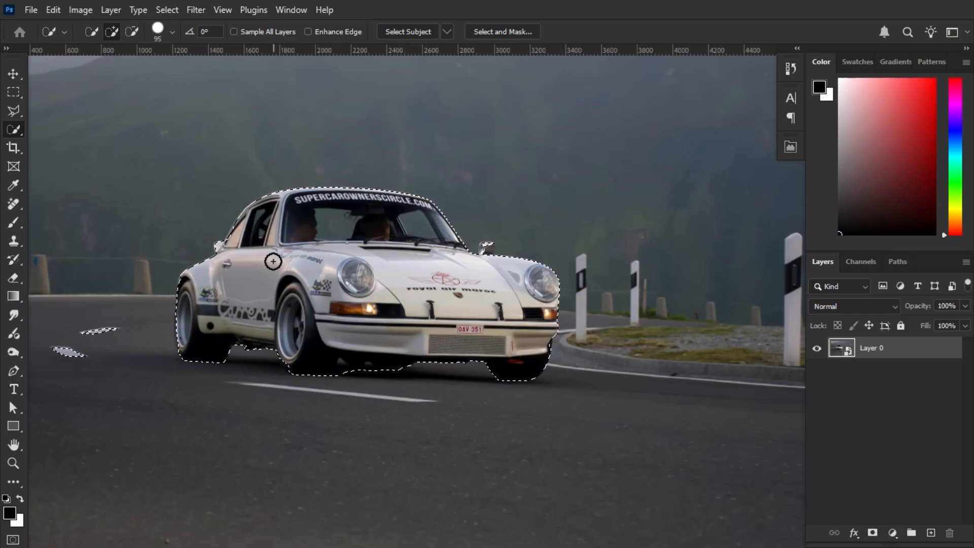
# Inspect the selection outline around the car's roof, side mirror, front bumper and wheels for missed or extra areas
pyautogui.scroll(3, 216, 247)
pyautogui.scroll(3, 289, 249)
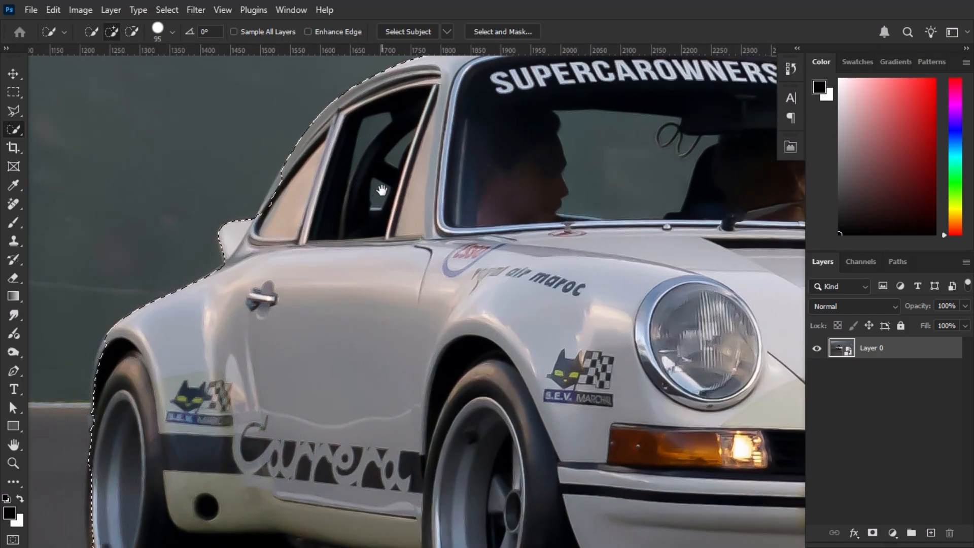
pyautogui.moveTo(376, 190); pyautogui.dragTo(379, 255)
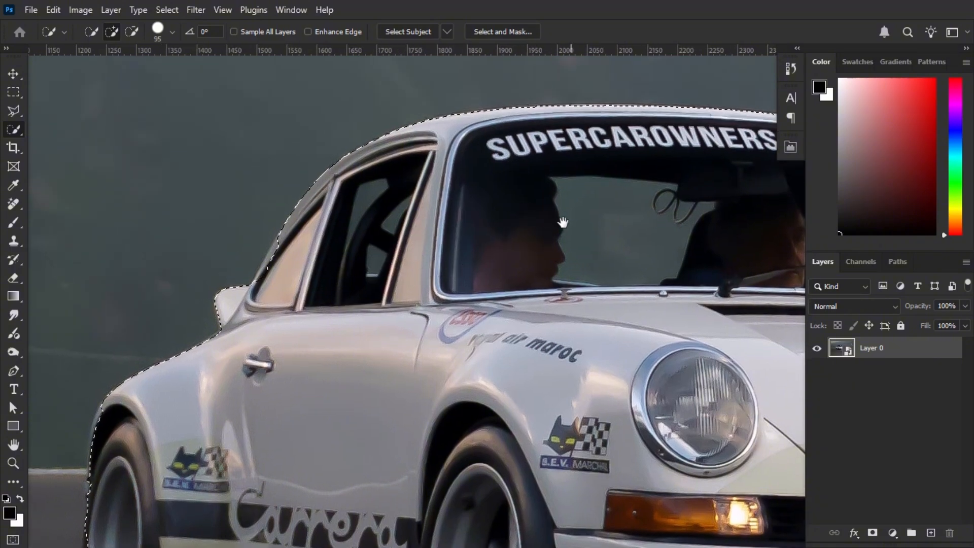
pyautogui.moveTo(749, 226)
pyautogui.mouseDown()
pyautogui.moveTo(451, 249)
pyautogui.moveTo(153, 223)
pyautogui.mouseUp()
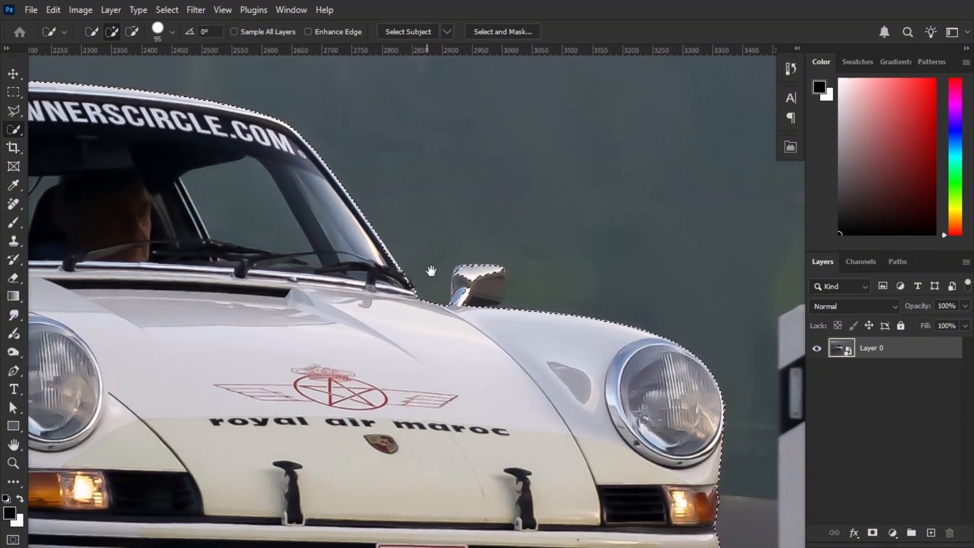
pyautogui.moveTo(519, 383); pyautogui.dragTo(487, 244)
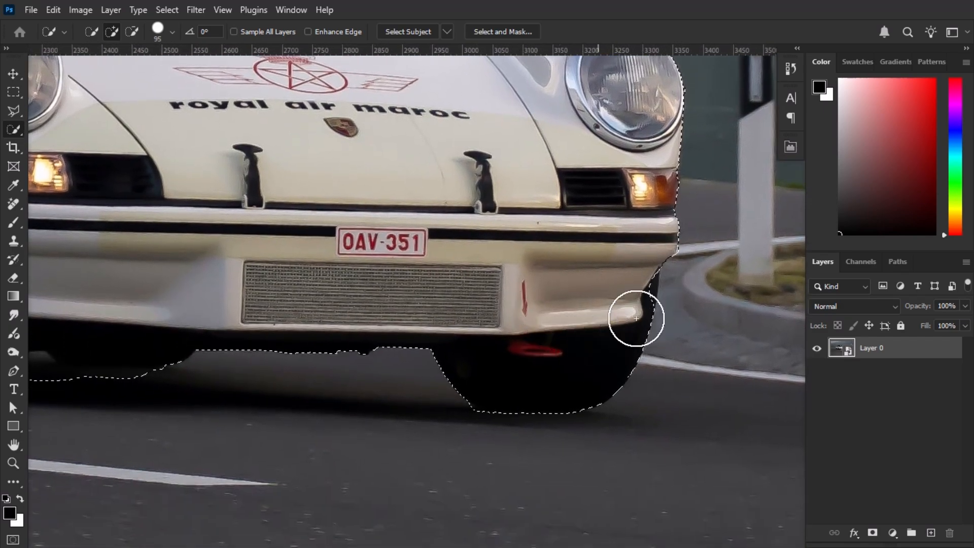
pyautogui.moveTo(398, 375)
pyautogui.mouseDown()
pyautogui.moveTo(543, 344)
pyautogui.moveTo(707, 332)
pyautogui.mouseUp()
pyautogui.moveTo(281, 298); pyautogui.dragTo(407, 381)
pyautogui.moveTo(163, 330); pyautogui.dragTo(550, 348)
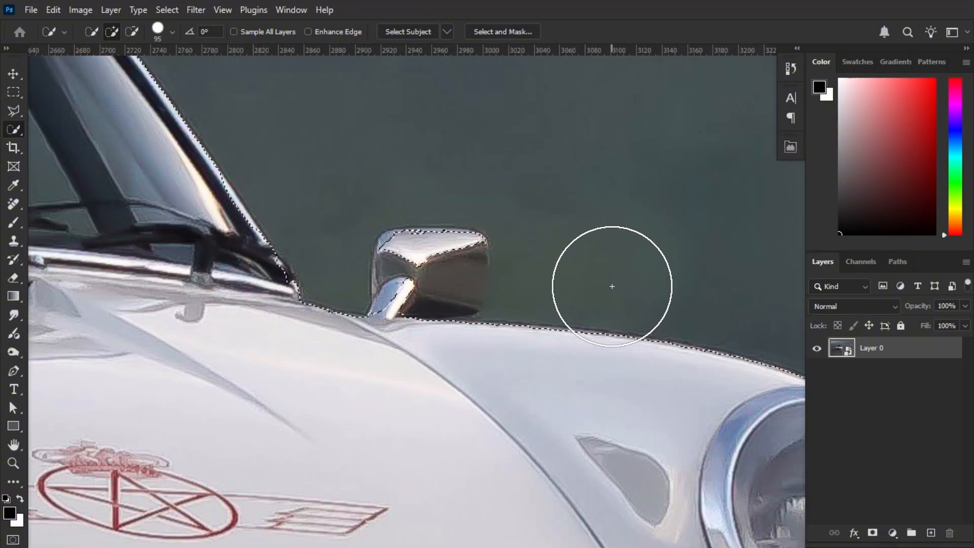
# Reduce the Quick Selection brush size to 28 and add the rest of the side mirror to the selection
pyautogui.press('alt')
pyautogui.moveTo(621, 265)
pyautogui.mouseDown()
pyautogui.moveTo(592, 263)
pyautogui.moveTo(645, 265)
pyautogui.moveTo(574, 250)
pyautogui.mouseUp()
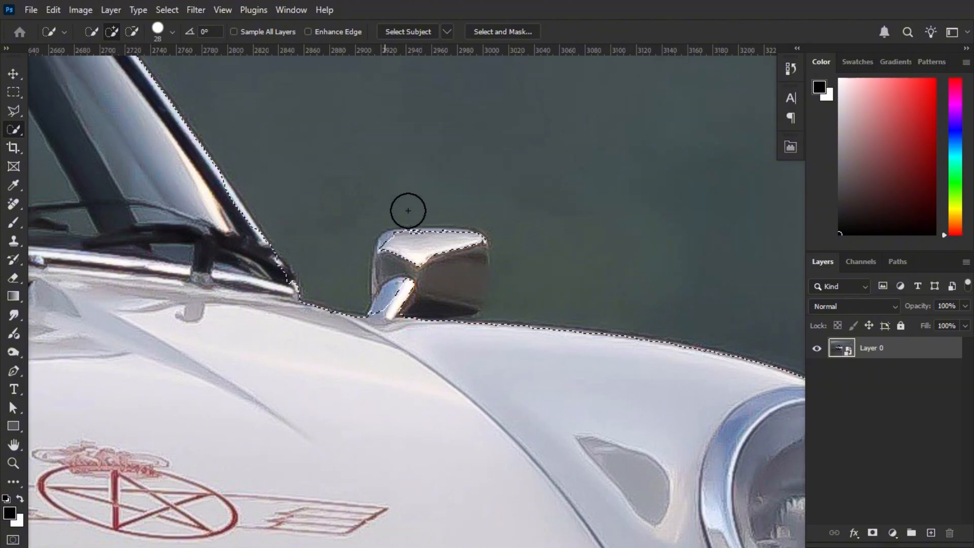
pyautogui.moveTo(441, 263)
pyautogui.mouseDown()
pyautogui.moveTo(404, 300)
pyautogui.moveTo(458, 262)
pyautogui.moveTo(469, 276)
pyautogui.moveTo(466, 289)
pyautogui.moveTo(437, 284)
pyautogui.moveTo(395, 251)
pyautogui.moveTo(389, 283)
pyautogui.moveTo(404, 318)
pyautogui.mouseUp()
# Subtract the dark shadow area beneath the front bumper from the car selection
pyautogui.scroll(-6, 430, 300)
pyautogui.moveTo(422, 391); pyautogui.dragTo(487, 121)
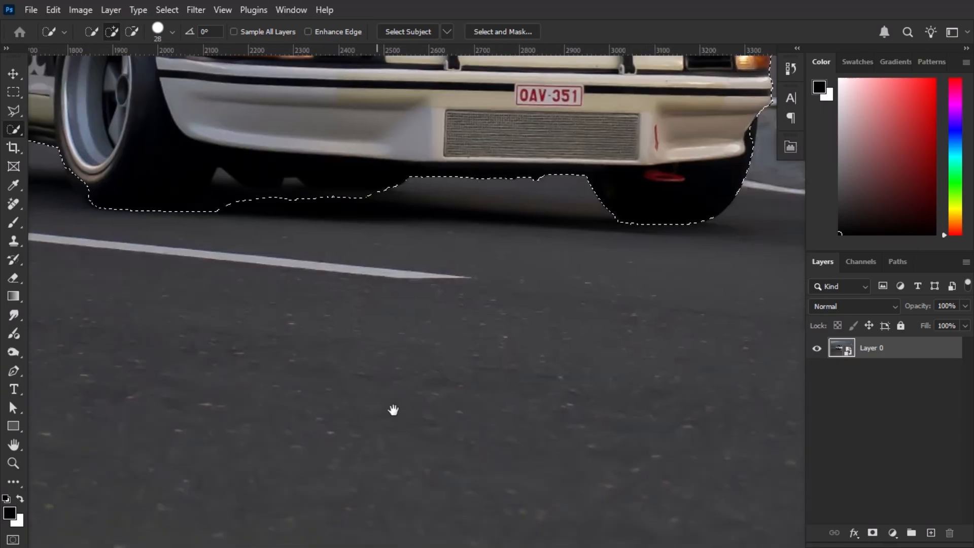
pyautogui.moveTo(394, 409); pyautogui.dragTo(435, 508)
pyautogui.scroll(3, 251, 317)
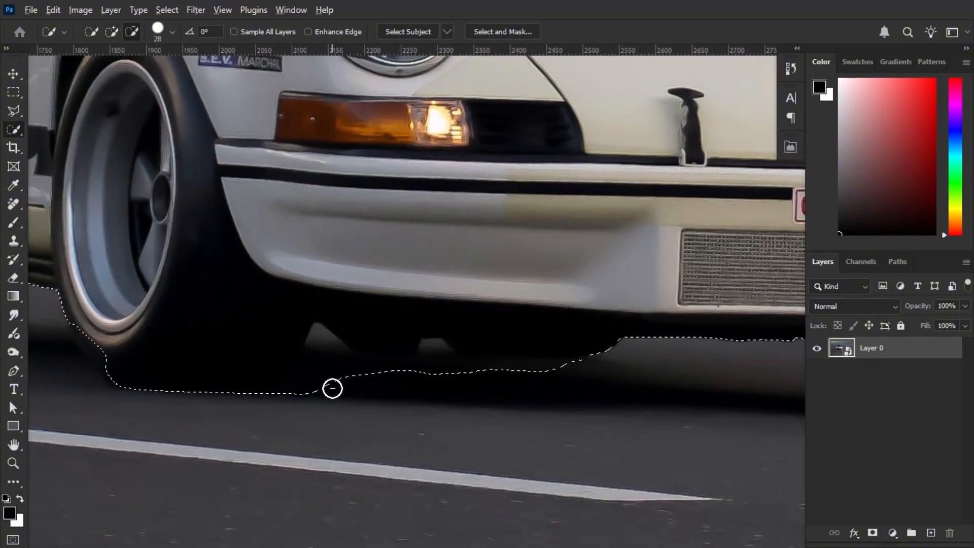
pyautogui.moveTo(345, 395)
pyautogui.mouseDown()
pyautogui.moveTo(305, 400)
pyautogui.moveTo(322, 351)
pyautogui.moveTo(345, 410)
pyautogui.moveTo(323, 336)
pyautogui.moveTo(369, 394)
pyautogui.moveTo(355, 381)
pyautogui.moveTo(416, 359)
pyautogui.moveTo(385, 391)
pyautogui.mouseUp()
pyautogui.scroll(-5, 345, 329)
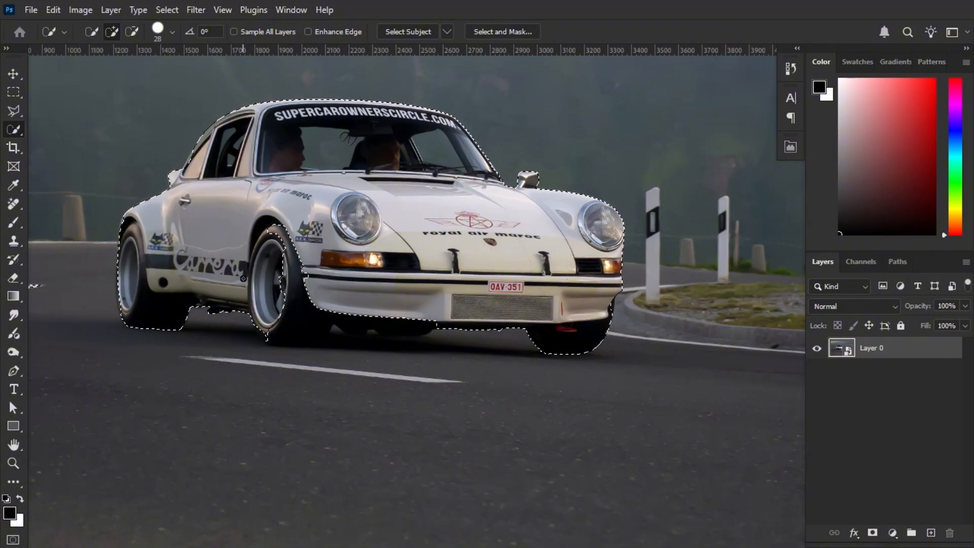
pyautogui.moveTo(252, 258); pyautogui.dragTo(305, 306)
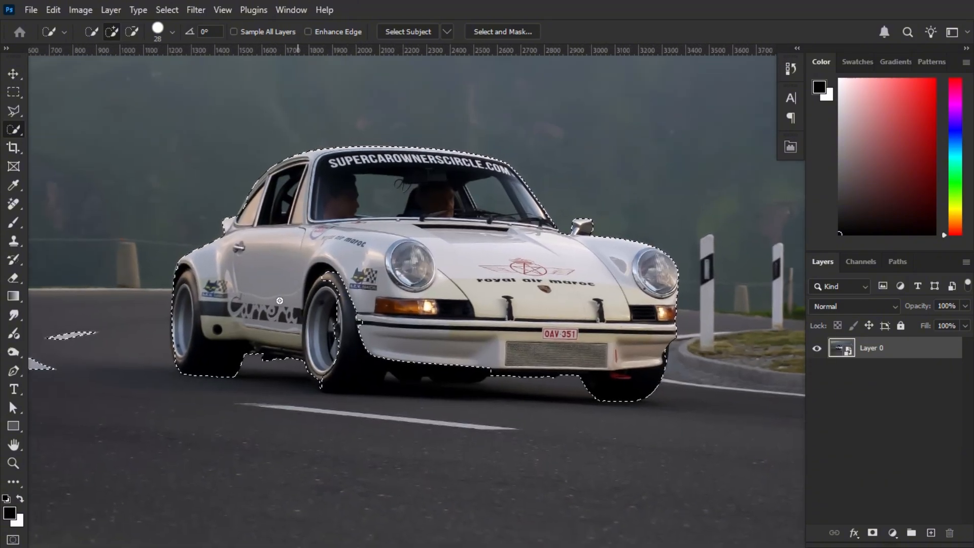
pyautogui.scroll(4, 254, 203)
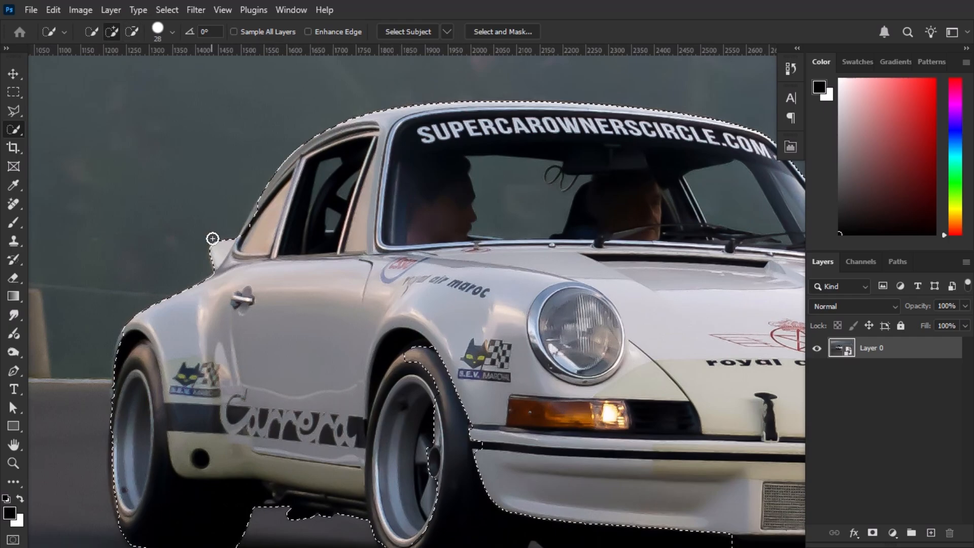
pyautogui.scroll(-5, 299, 342)
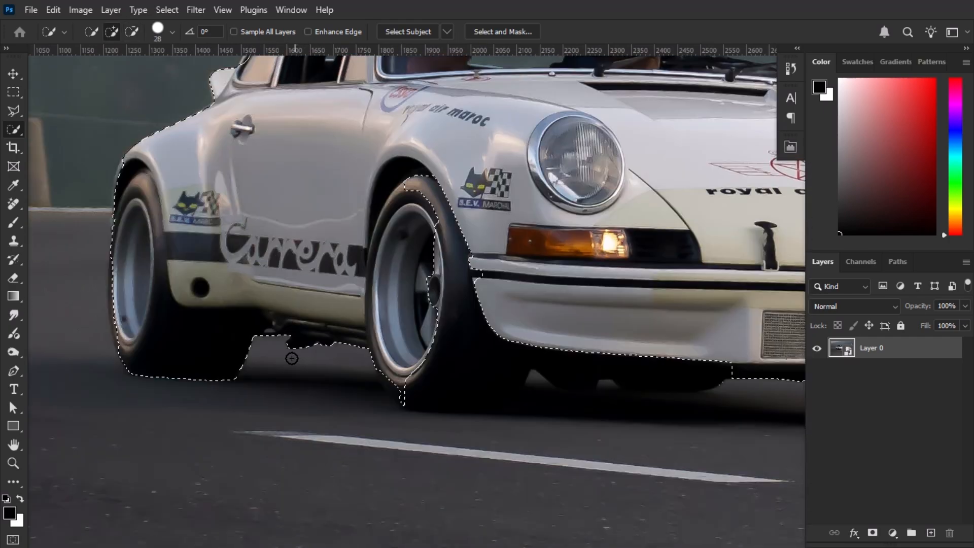
pyautogui.scroll(-4, 513, 335)
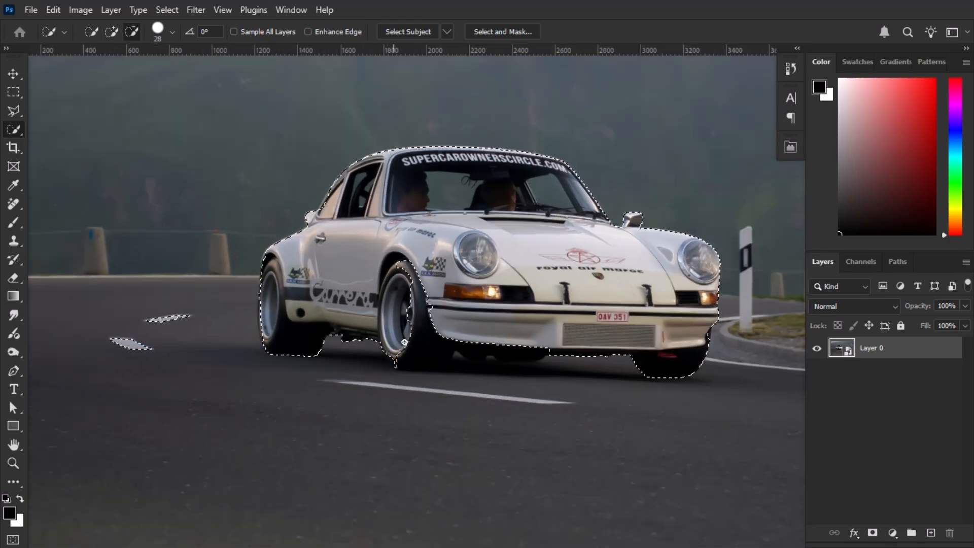
pyautogui.scroll(-3, 608, 284)
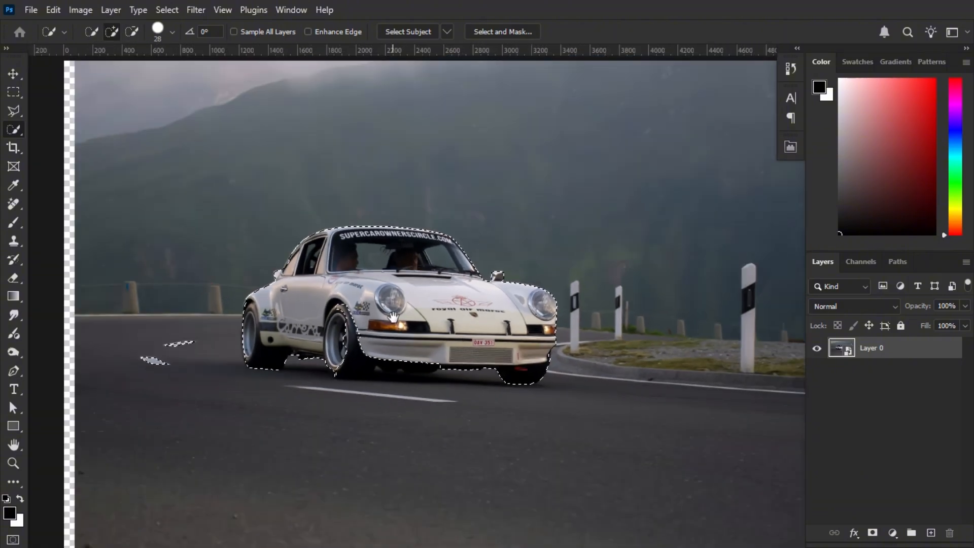
pyautogui.moveTo(393, 317); pyautogui.dragTo(348, 334)
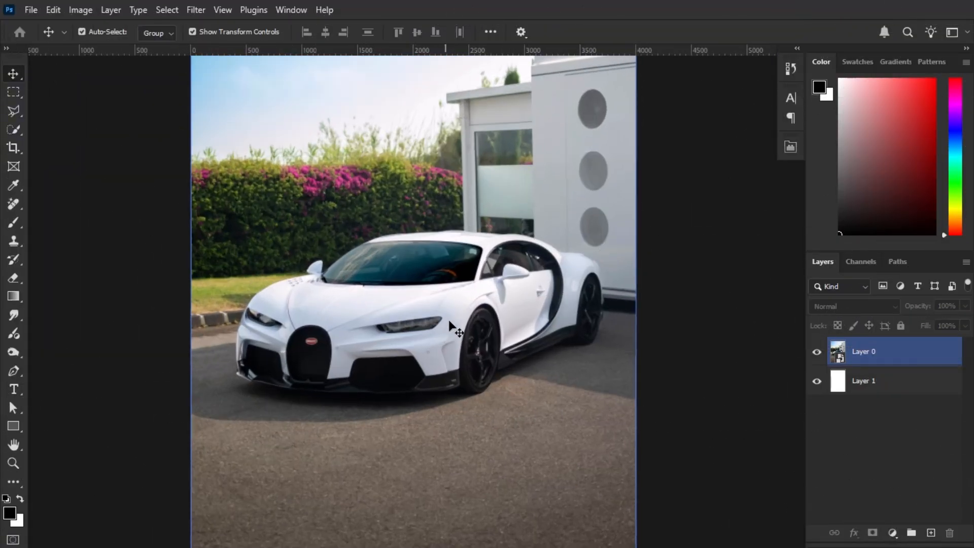
# Select the white Bugatti on Layer 0 with the Object Selection tool and add a layer mask to hide its background
pyautogui.scroll(-5, 450, 322)
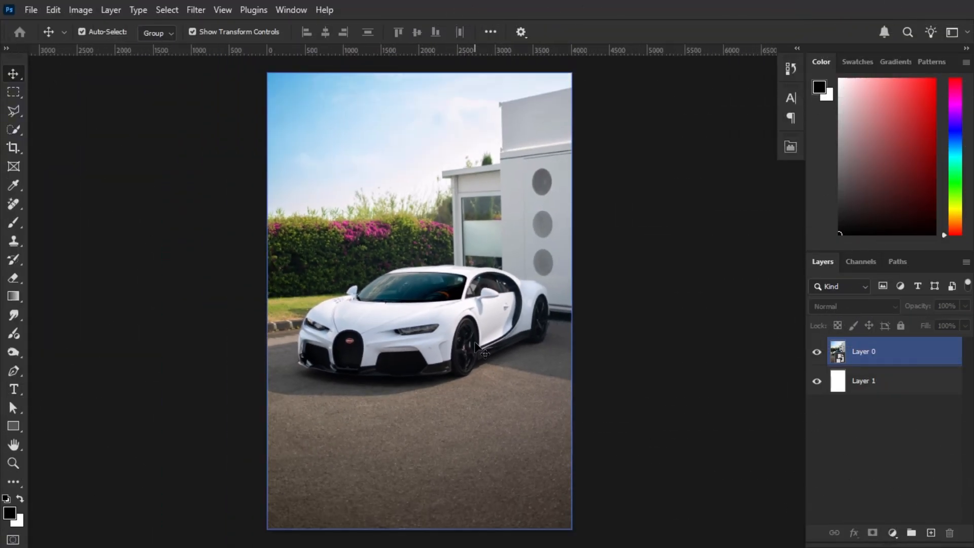
pyautogui.moveTo(477, 350); pyautogui.dragTo(470, 338)
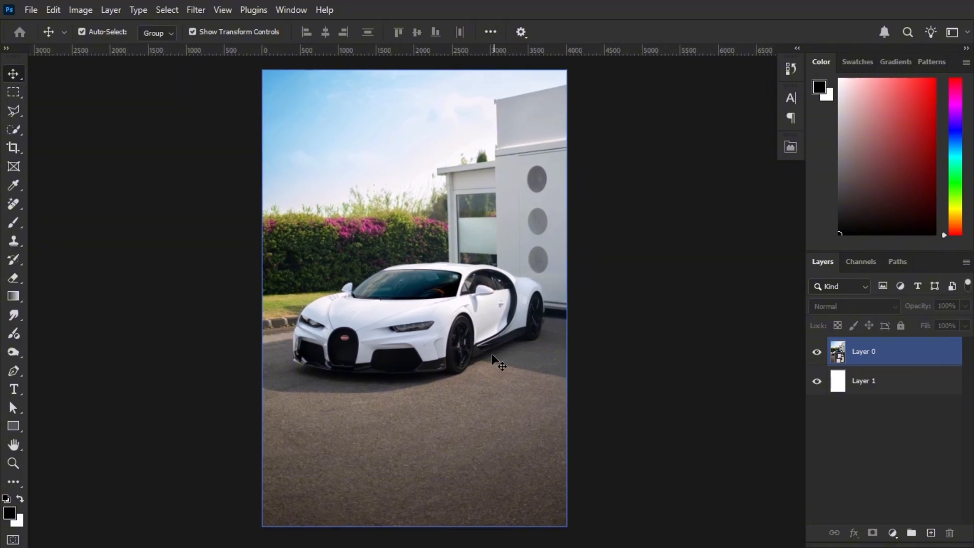
pyautogui.click(131, 203)
pyautogui.click(10, 131)
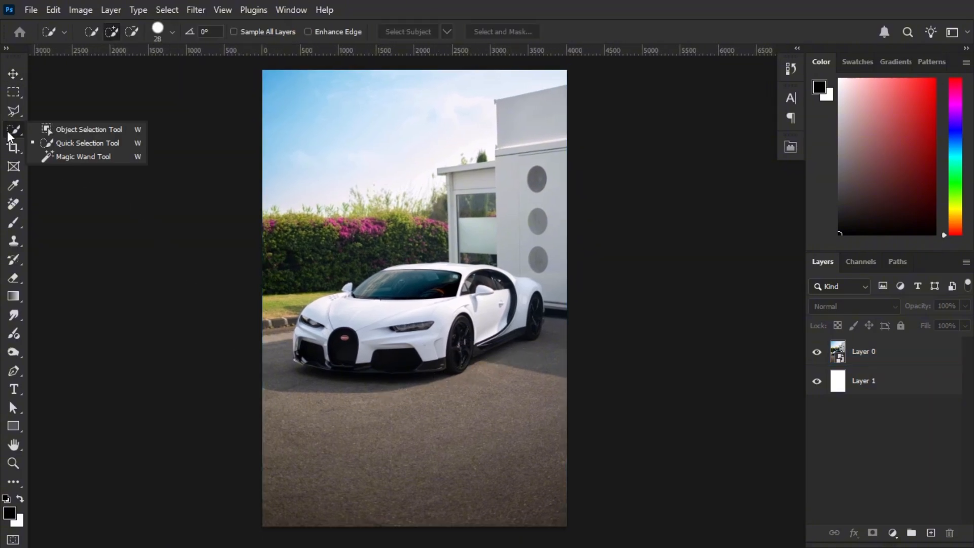
pyautogui.click(118, 132)
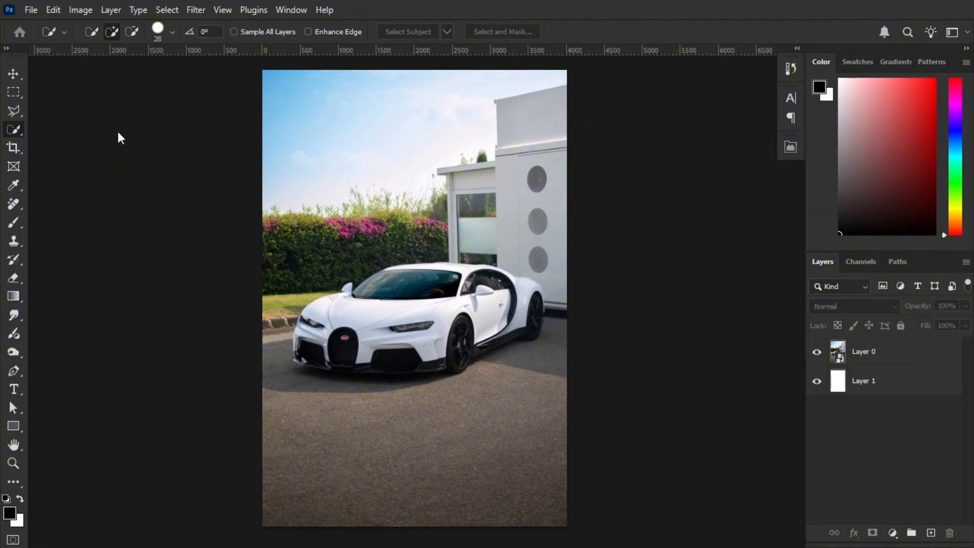
pyautogui.click(842, 346)
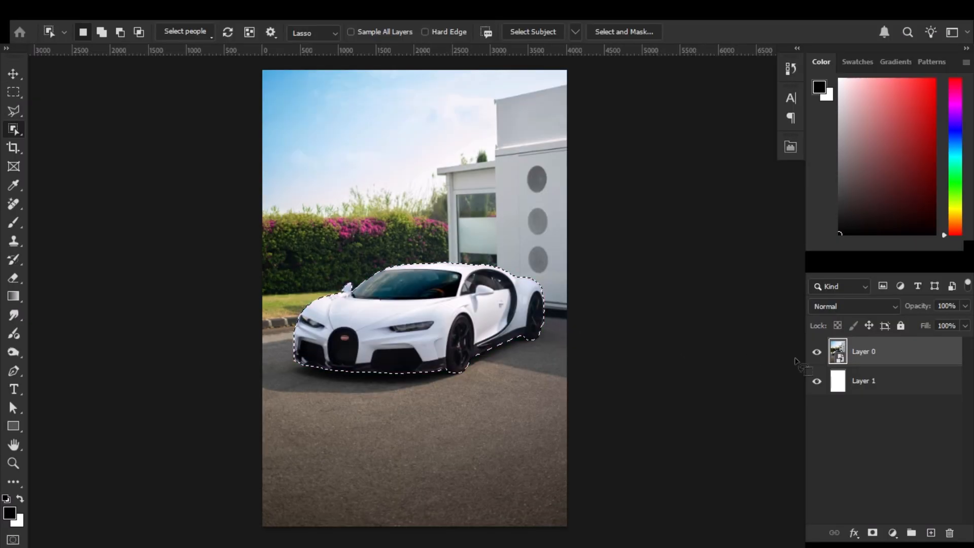
pyautogui.click(872, 533)
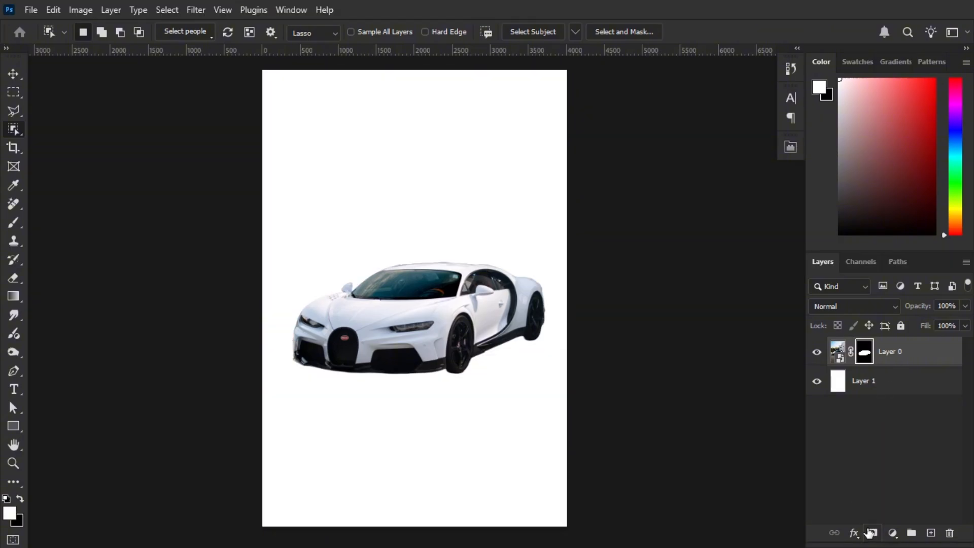
pyautogui.scroll(6, 561, 341)
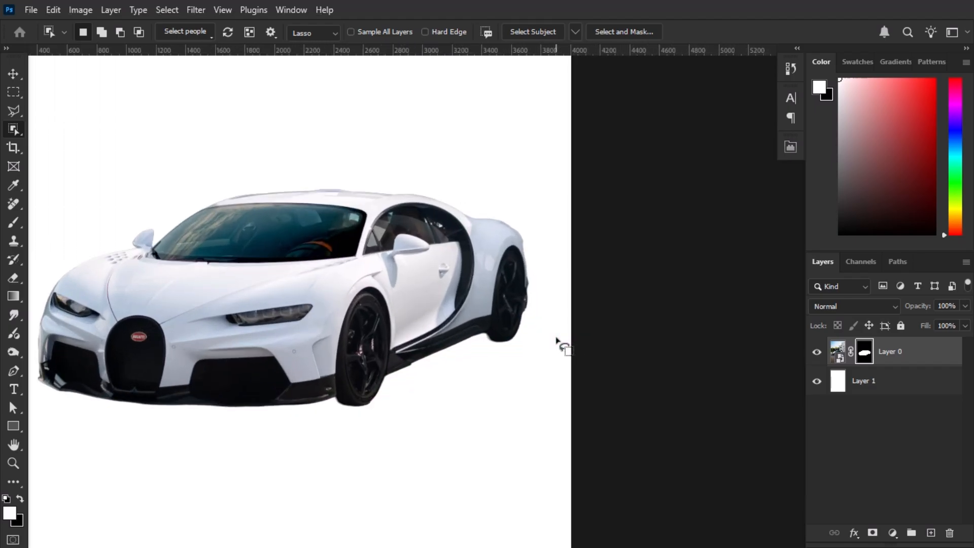
pyautogui.scroll(2, 529, 322)
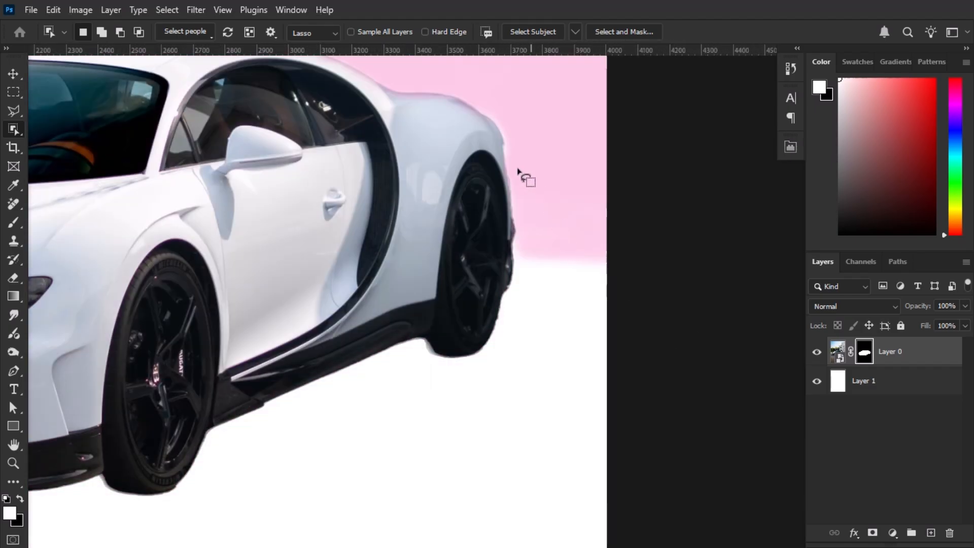
pyautogui.scroll(-2, 322, 219)
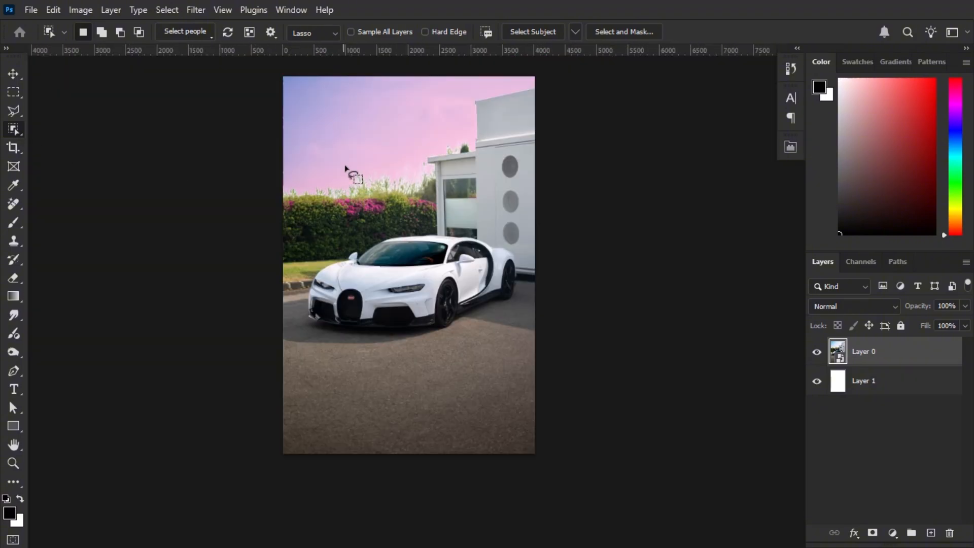
# Set the Object Selection tool's mode to Lasso for selecting the white car
pyautogui.click(324, 32)
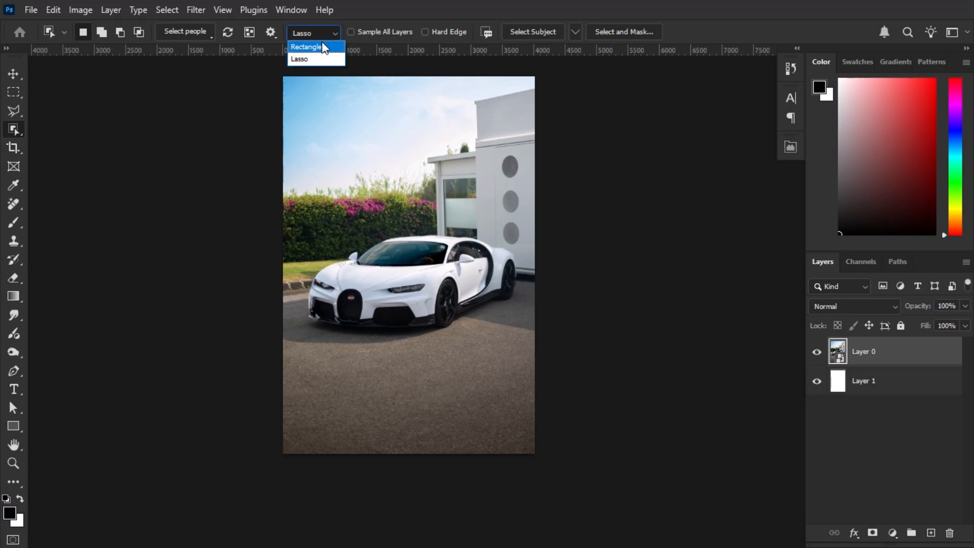
pyautogui.click(318, 59)
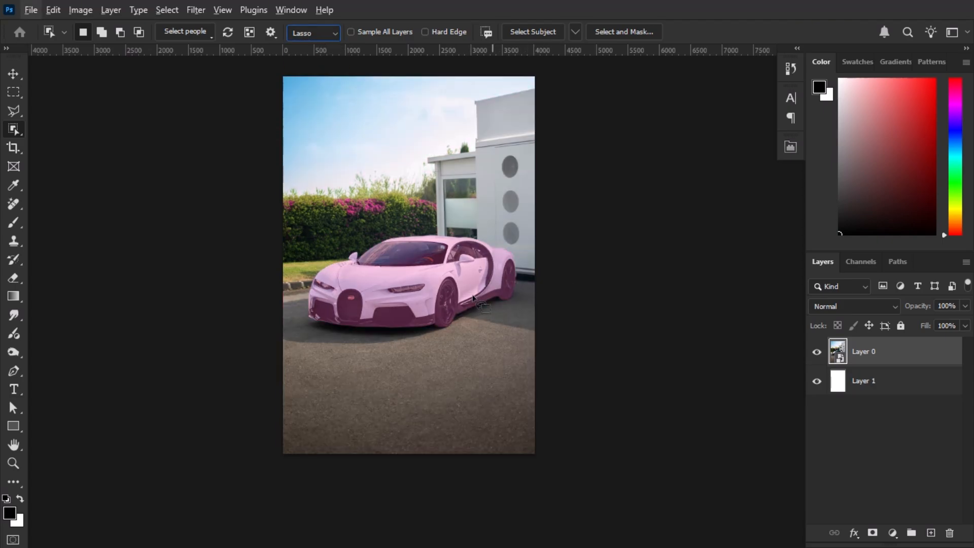
pyautogui.scroll(3, 460, 223)
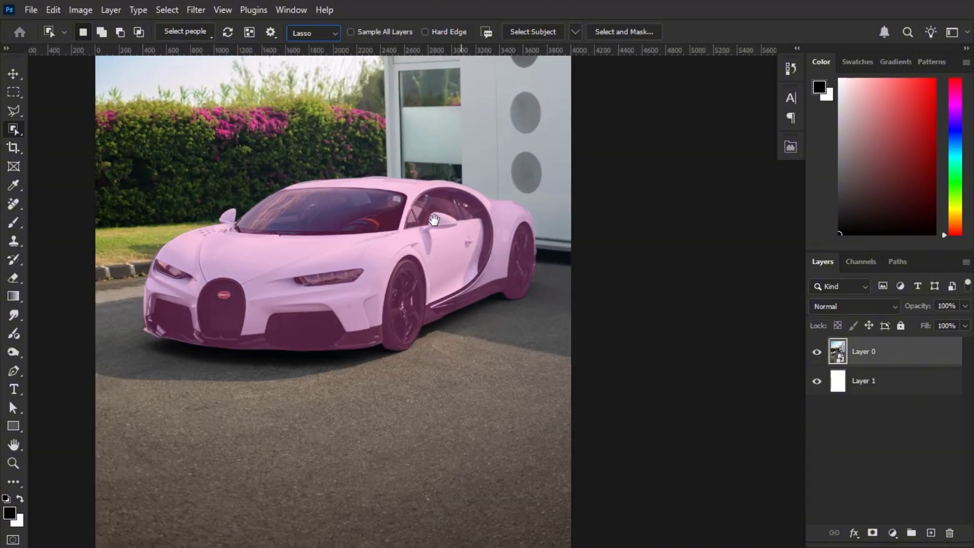
# Select the white car by drawing a loose lasso outline around its whole body with the Object Selection tool
pyautogui.moveTo(434, 219); pyautogui.dragTo(487, 254)
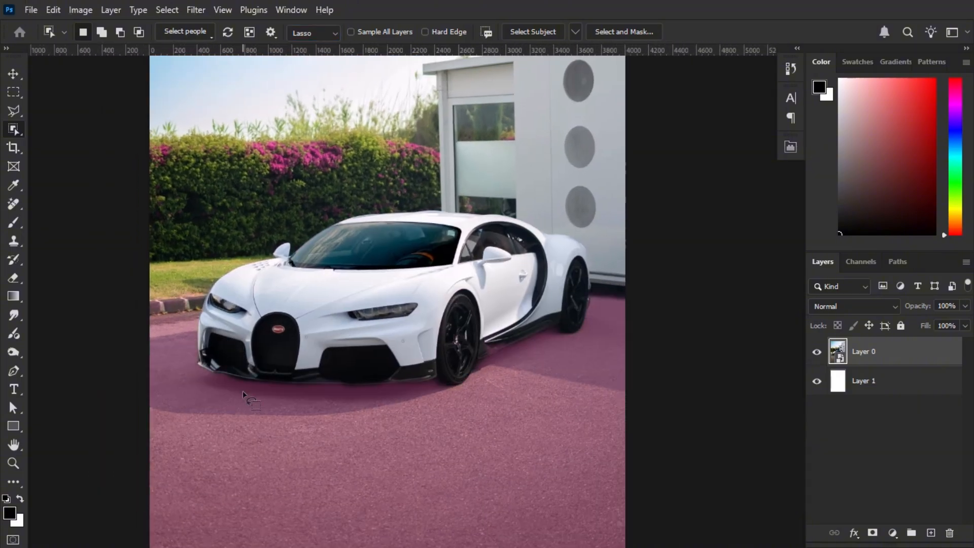
pyautogui.moveTo(254, 389); pyautogui.dragTo(266, 392)
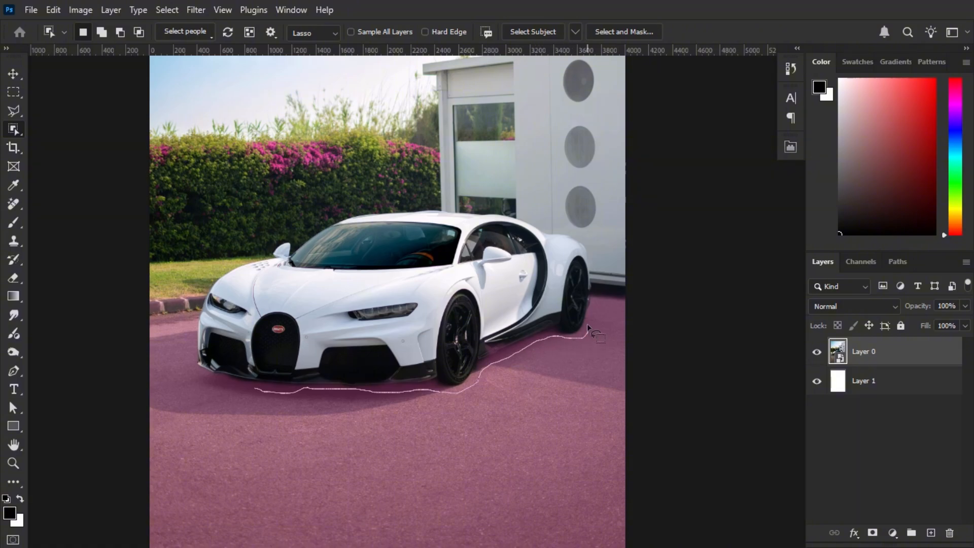
pyautogui.moveTo(590, 249); pyautogui.dragTo(516, 209)
pyautogui.moveTo(482, 208)
pyautogui.mouseDown()
pyautogui.moveTo(362, 208)
pyautogui.moveTo(313, 229)
pyautogui.moveTo(297, 251)
pyautogui.moveTo(292, 237)
pyautogui.moveTo(262, 250)
pyautogui.moveTo(272, 260)
pyautogui.moveTo(259, 256)
pyautogui.moveTo(205, 290)
pyautogui.moveTo(192, 351)
pyautogui.mouseUp()
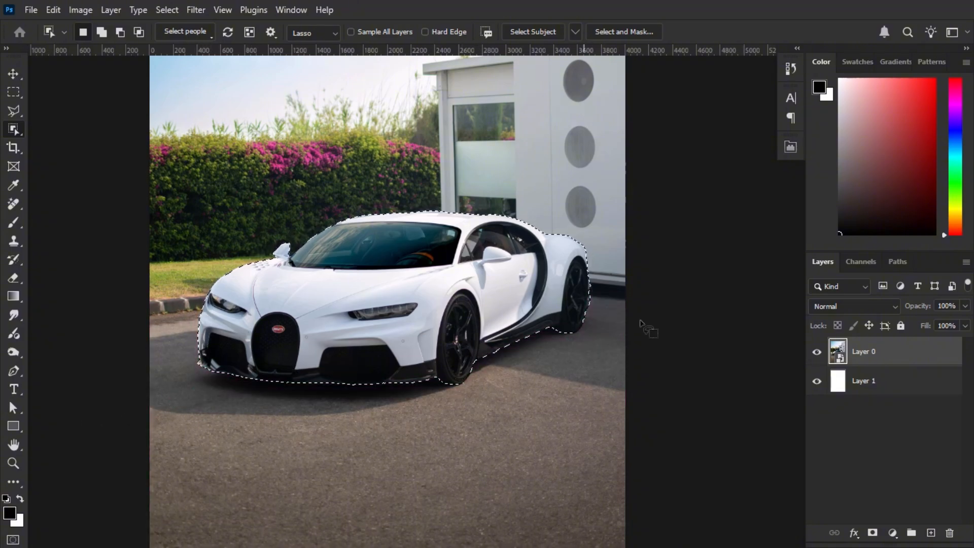
# Copy the selected white car to its own layer instead of masking Layer 0, and hide Layer 0
pyautogui.click(873, 533)
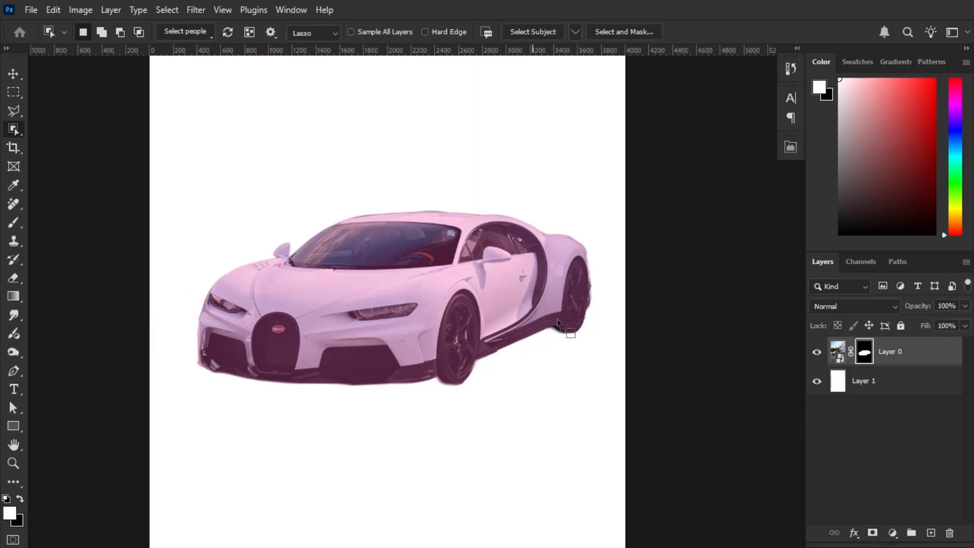
pyautogui.hotkey('ctrl', 'z')
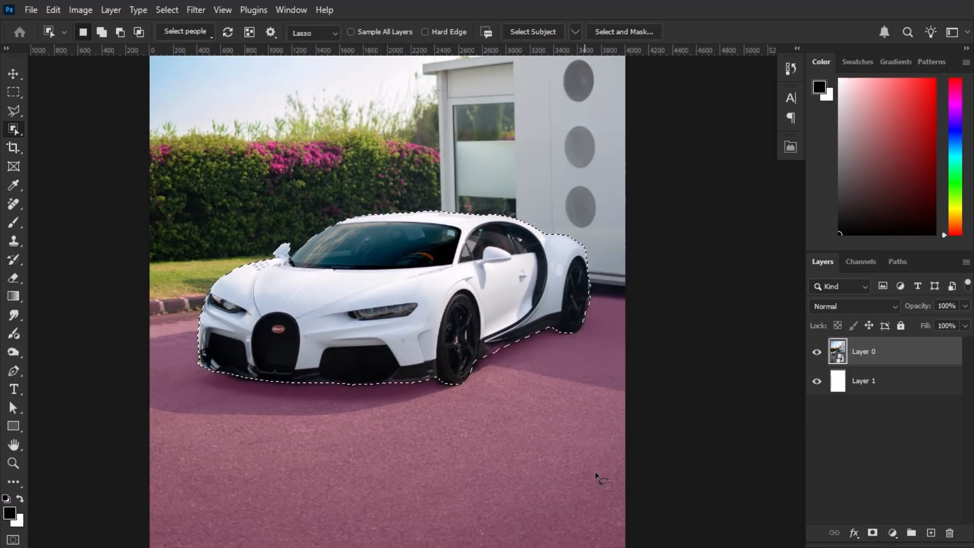
pyautogui.hotkey('ctrl', 'j')
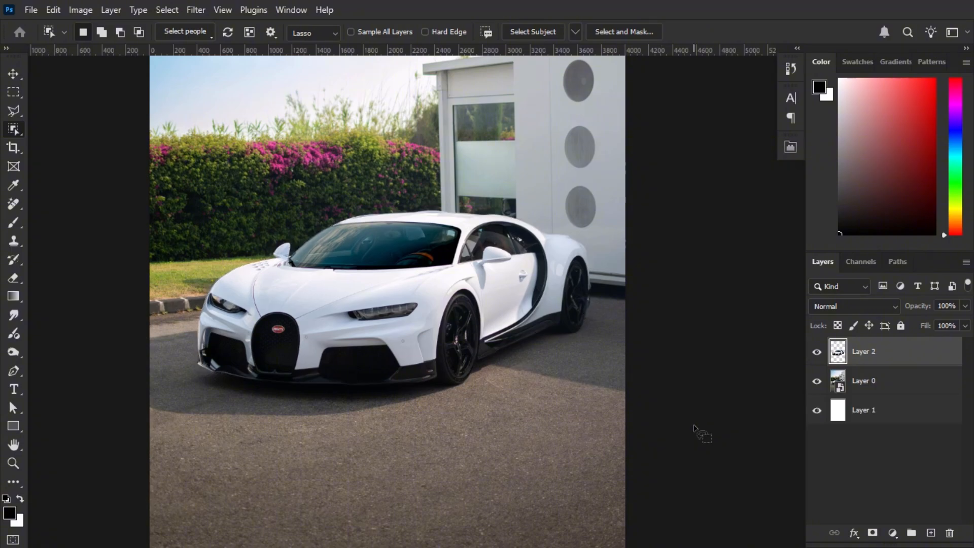
pyautogui.click(817, 380)
# Examine the edges of the cut-out white car up close around the front wheel, rear wheel and roofline
pyautogui.hotkey('ctrl', '+')
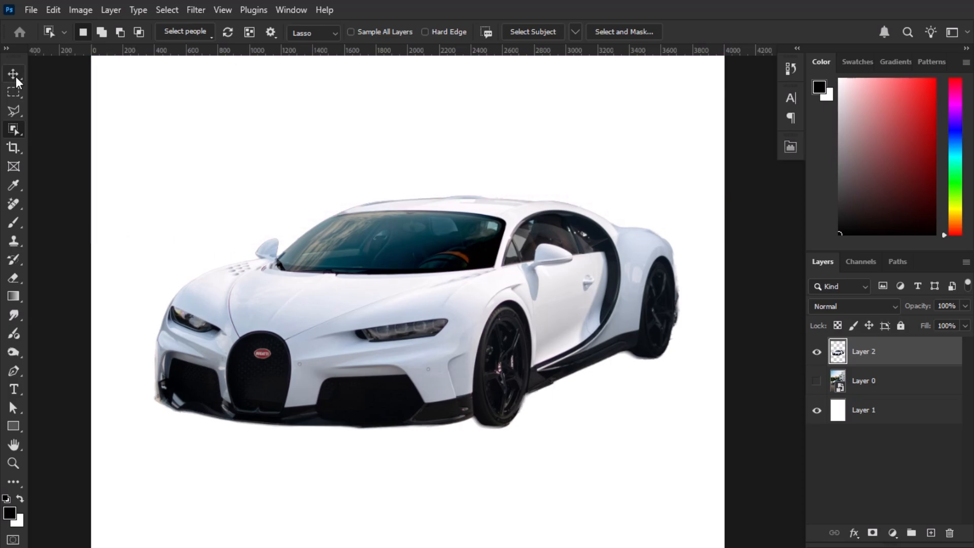
pyautogui.click(14, 74)
pyautogui.scroll(3, 509, 404)
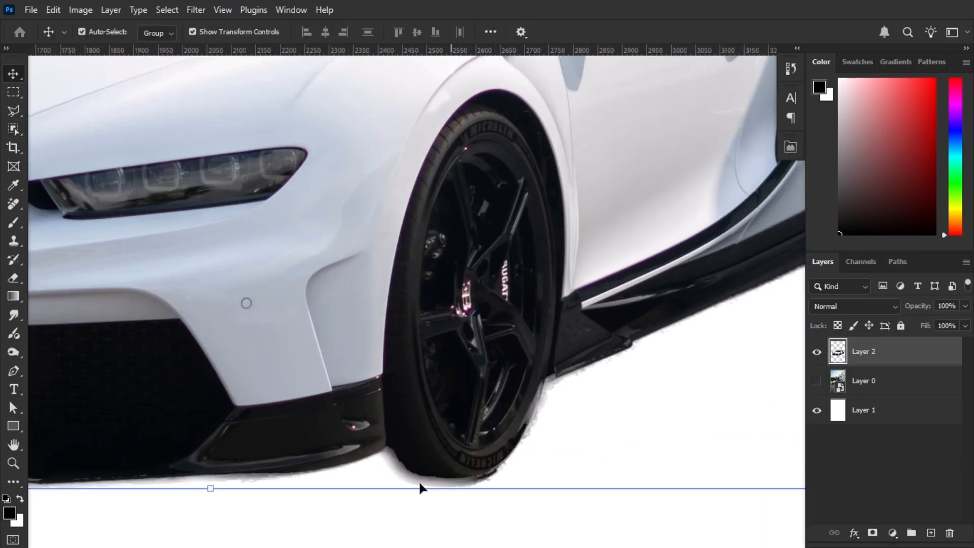
pyautogui.moveTo(644, 240); pyautogui.dragTo(279, 404)
pyautogui.moveTo(449, 319); pyautogui.dragTo(257, 401)
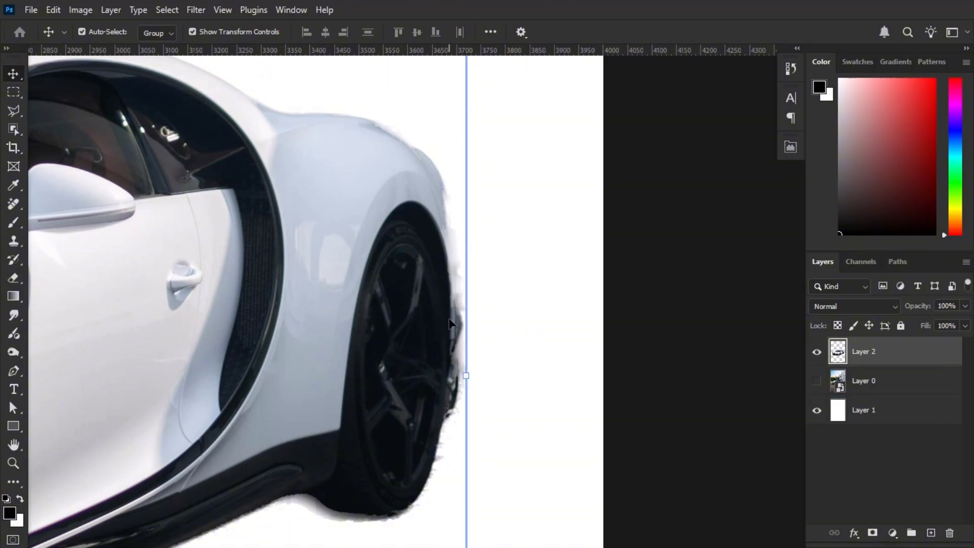
pyautogui.moveTo(193, 232); pyautogui.dragTo(396, 404)
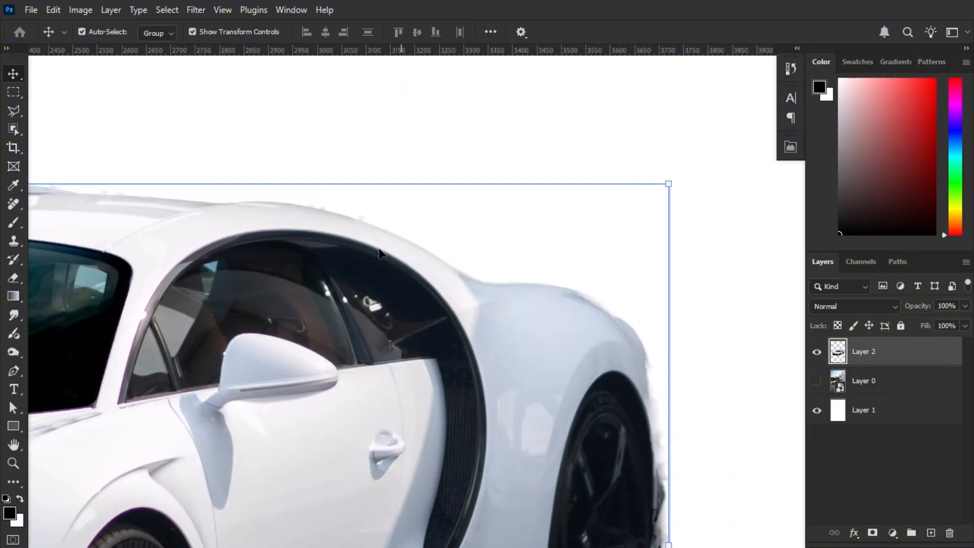
pyautogui.moveTo(174, 426); pyautogui.dragTo(710, 343)
pyautogui.moveTo(287, 409); pyautogui.dragTo(215, 177)
pyautogui.click(155, 346)
pyautogui.click(162, 348)
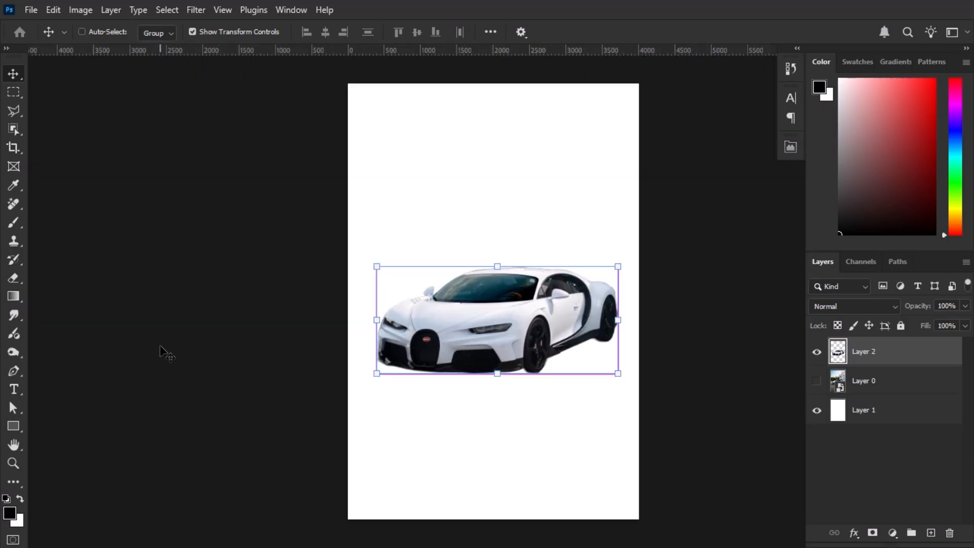
pyautogui.hotkey('ctrl', '0')
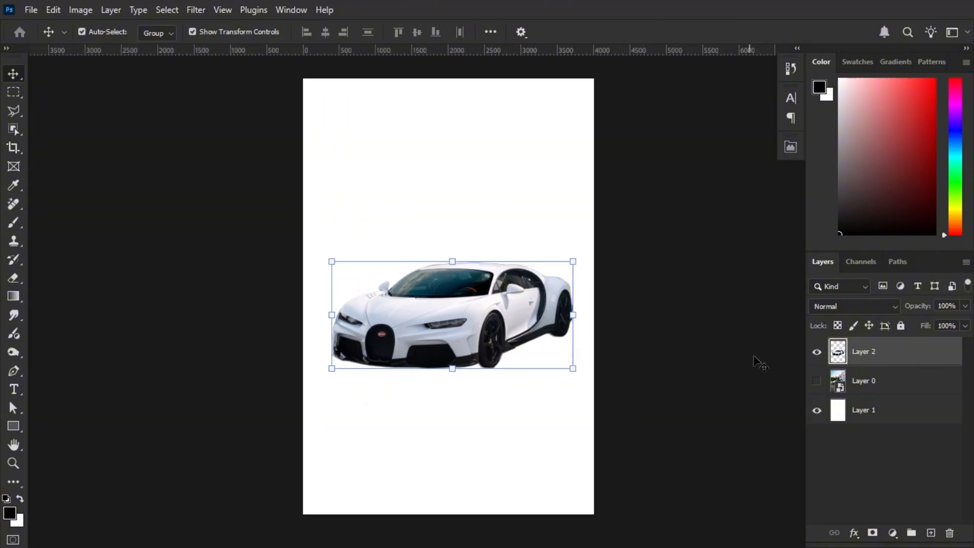
# Make Layer 0 visible again and leave no layer selected
pyautogui.click(817, 381)
pyautogui.click(719, 338)
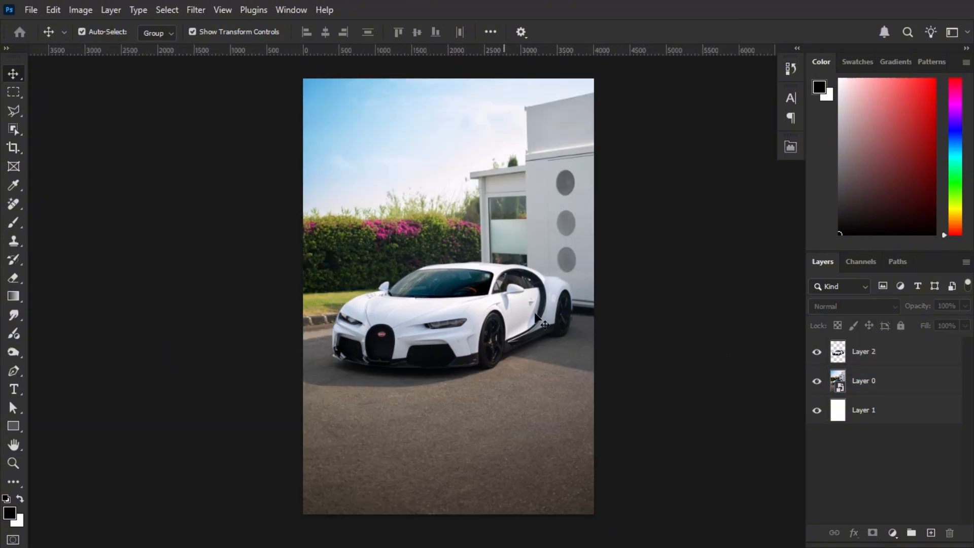
pyautogui.click(444, 275)
pyautogui.click(716, 333)
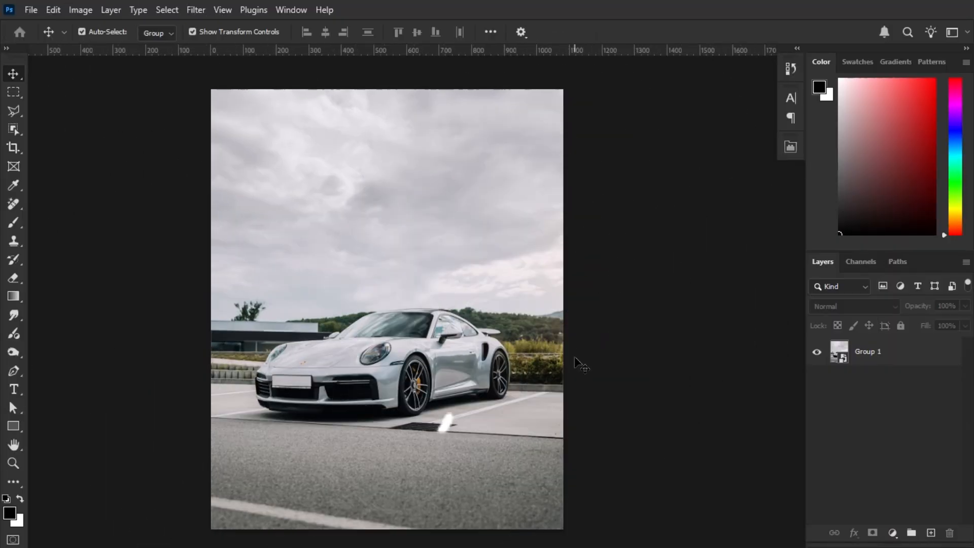
pyautogui.moveTo(568, 359); pyautogui.dragTo(584, 341)
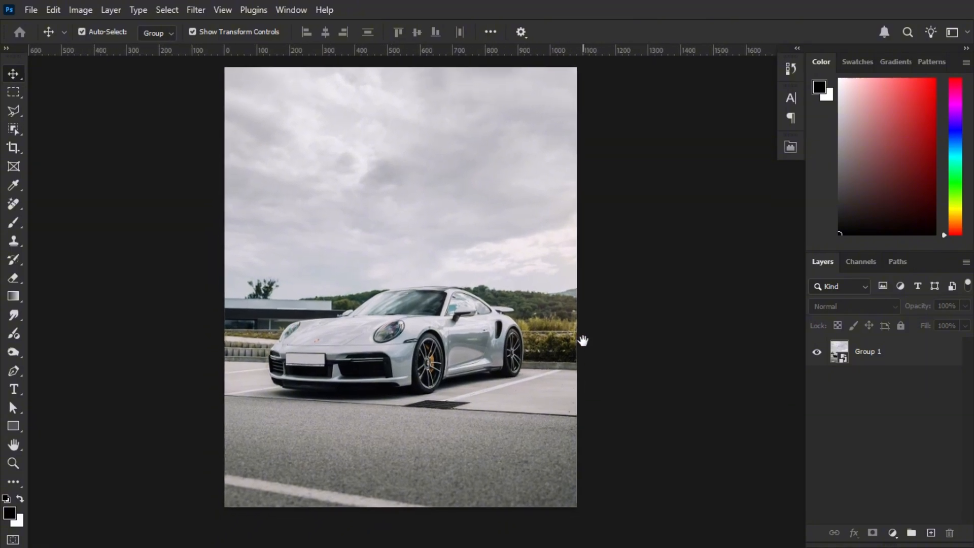
pyautogui.click(431, 289)
pyautogui.click(176, 246)
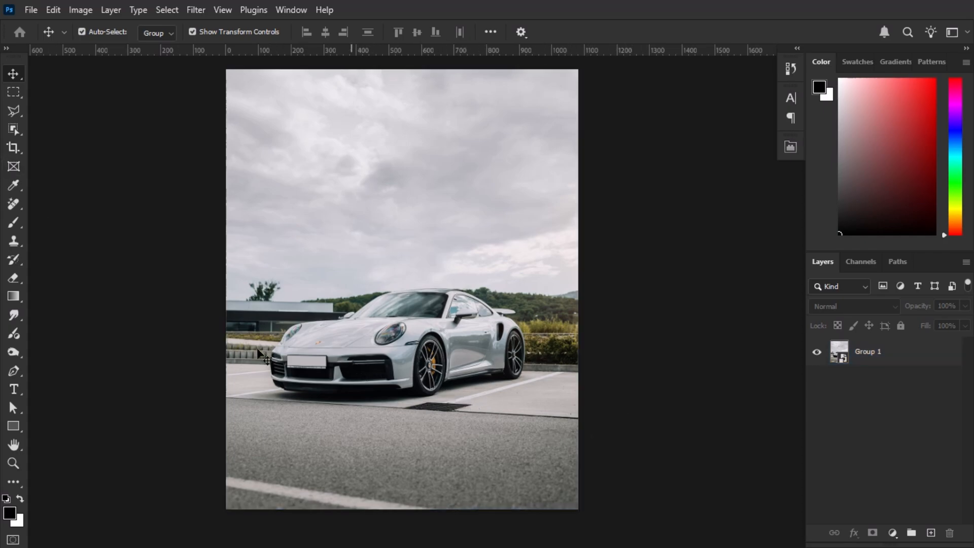
pyautogui.click(249, 372)
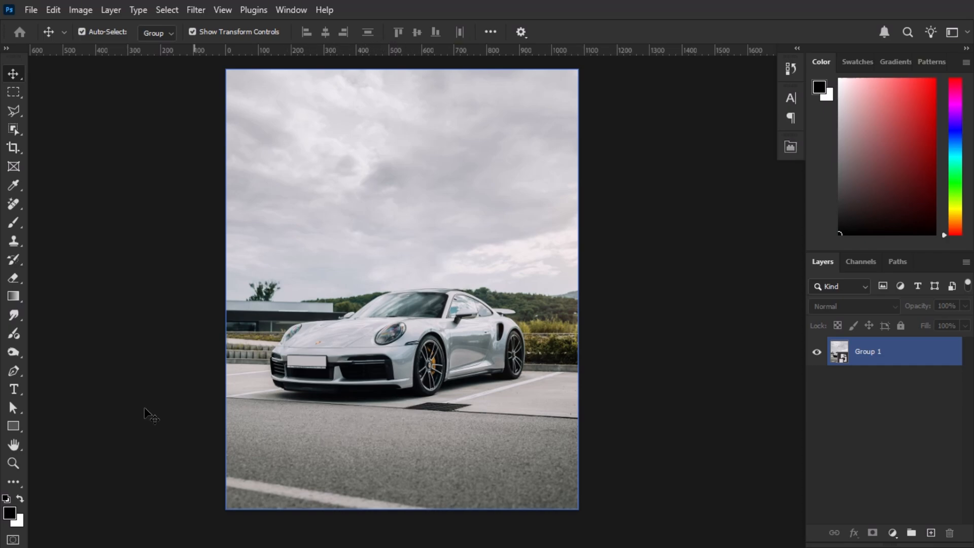
pyautogui.click(45, 384)
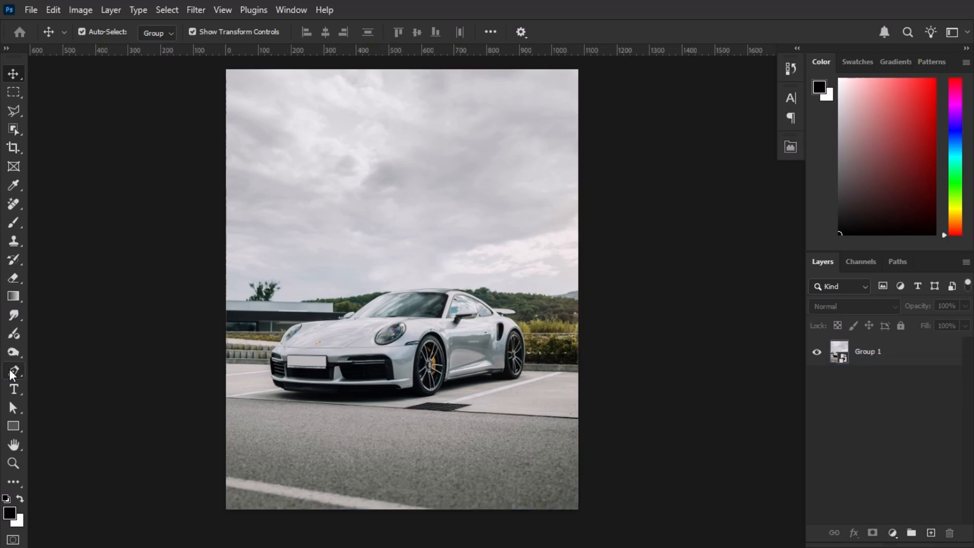
# Activate the Pen tool in Path mode and select the Group 1 layer containing the silver Porsche
pyautogui.click(9, 370)
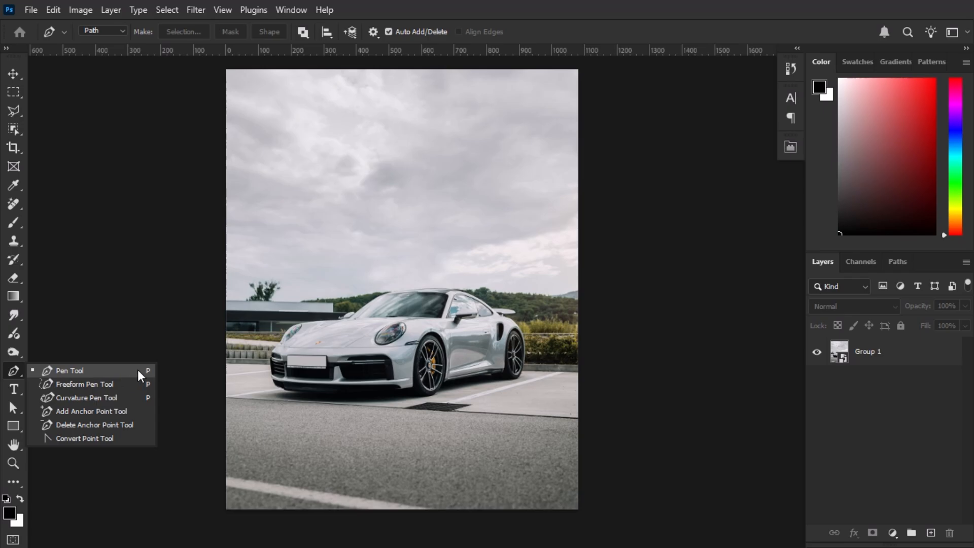
pyautogui.click(101, 370)
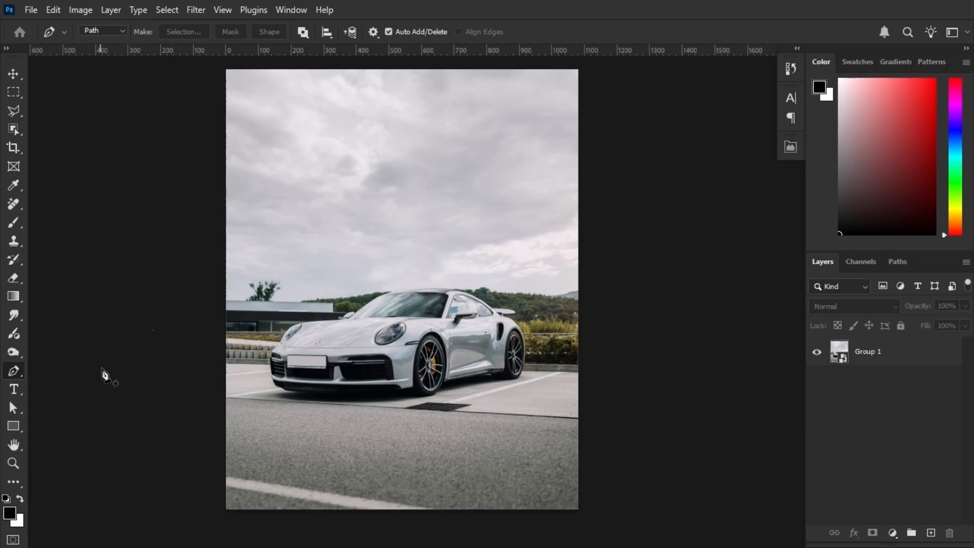
pyautogui.click(896, 359)
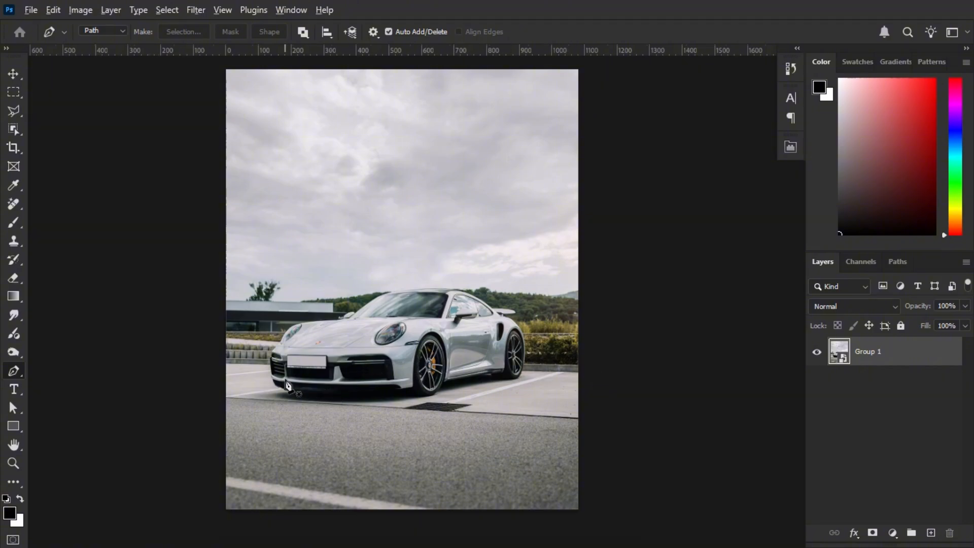
# Start a pen path at the lower corner of the Porsche's front bumper and trace up to the far headlight
pyautogui.scroll(10, 285, 381)
pyautogui.moveTo(285, 365); pyautogui.dragTo(273, 425)
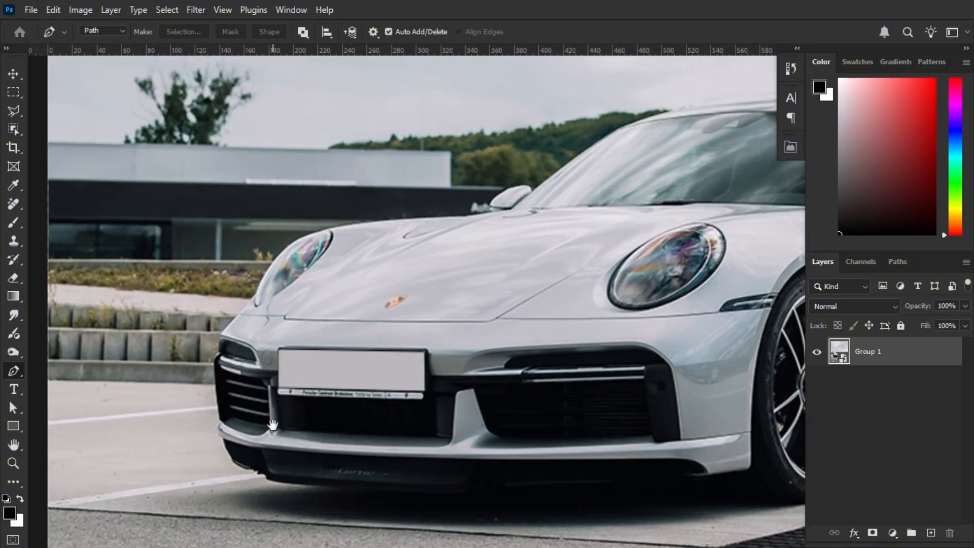
pyautogui.scroll(2, 234, 467)
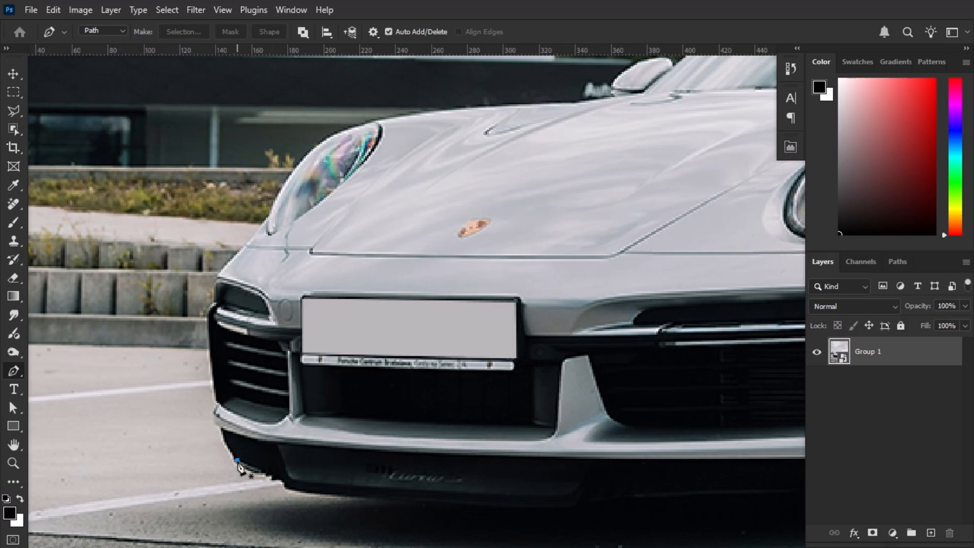
pyautogui.click(237, 460)
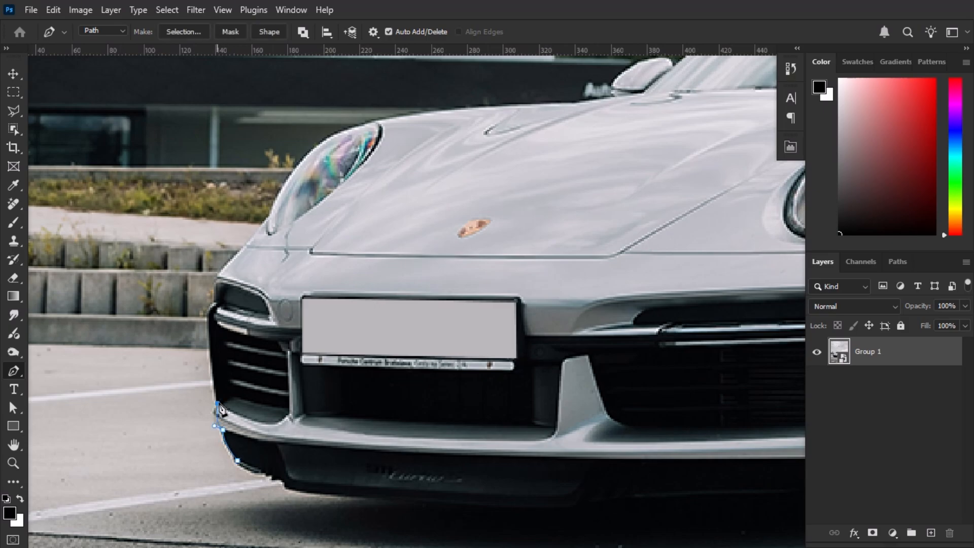
pyautogui.moveTo(222, 410); pyautogui.dragTo(116, 351)
pyautogui.moveTo(216, 303); pyautogui.dragTo(235, 297)
pyautogui.click(233, 257)
pyautogui.moveTo(251, 246)
pyautogui.mouseDown()
pyautogui.moveTo(256, 241)
pyautogui.moveTo(247, 242)
pyautogui.mouseUp()
pyautogui.moveTo(301, 226); pyautogui.dragTo(270, 318)
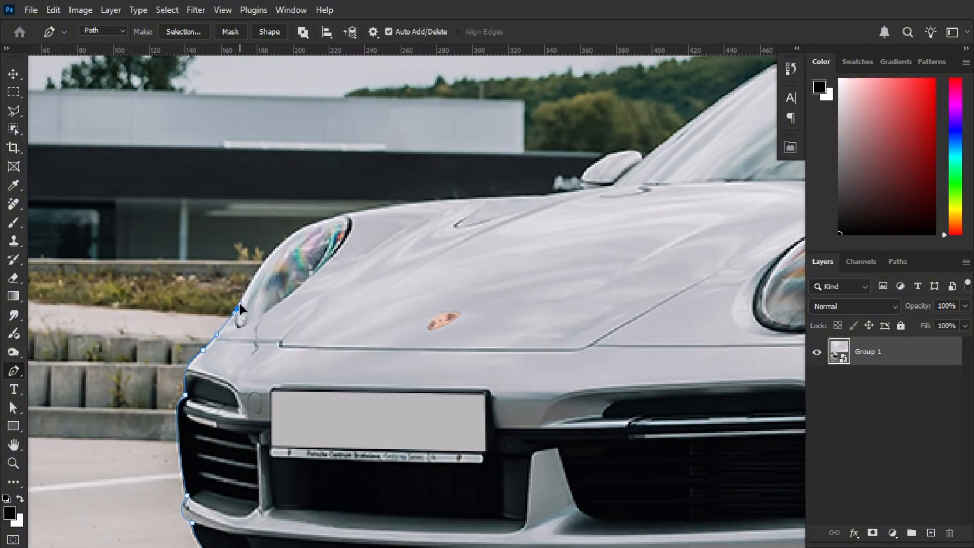
# Continue the pen path over the far headlight, along the hood edge and around the far side mirror
pyautogui.moveTo(344, 216); pyautogui.dragTo(395, 205)
pyautogui.moveTo(456, 231); pyautogui.dragTo(293, 291)
pyautogui.moveTo(388, 255); pyautogui.dragTo(409, 253)
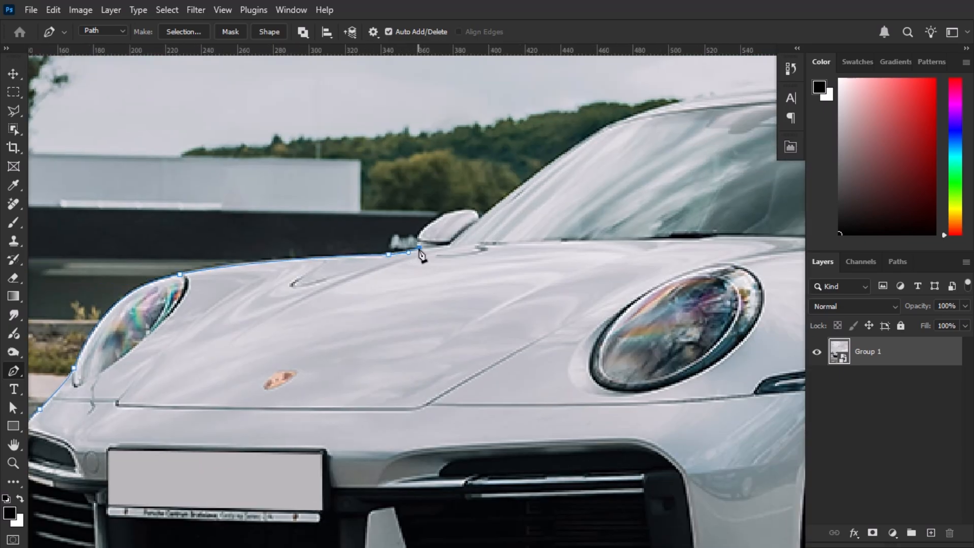
pyautogui.moveTo(434, 220); pyautogui.dragTo(393, 295)
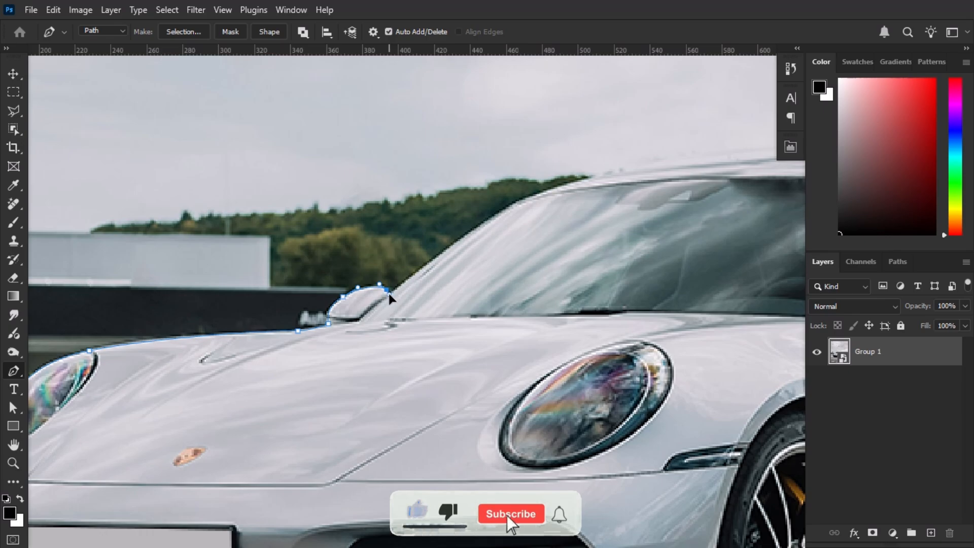
# Trace the pen path up the windshield edge and across the roof to its rear end
pyautogui.moveTo(451, 248); pyautogui.dragTo(460, 241)
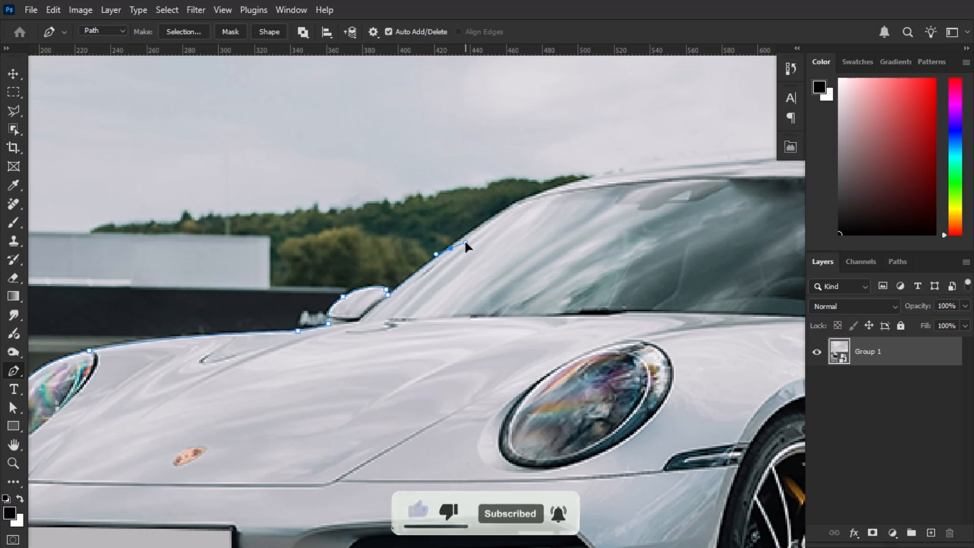
pyautogui.moveTo(506, 217); pyautogui.dragTo(440, 266)
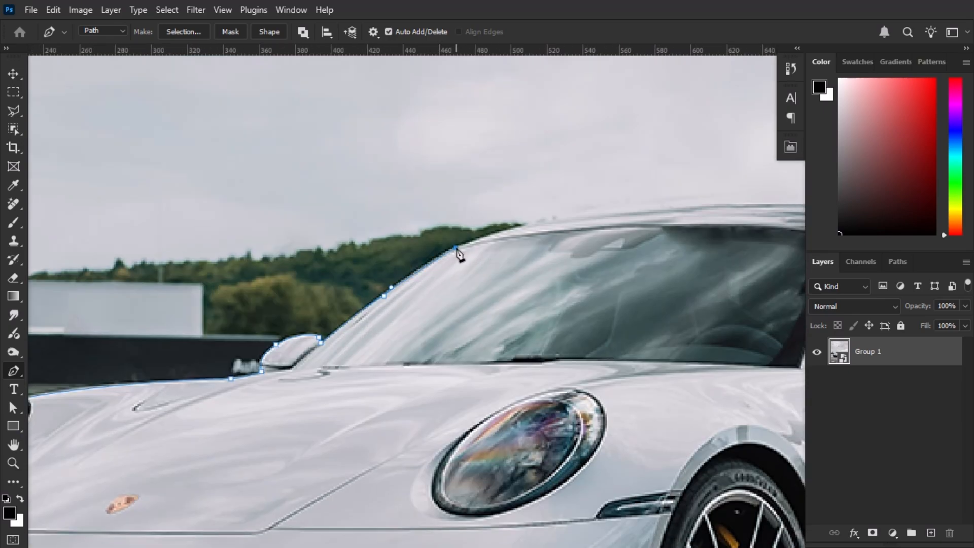
pyautogui.moveTo(550, 233); pyautogui.dragTo(444, 318)
pyautogui.moveTo(511, 295); pyautogui.dragTo(533, 297)
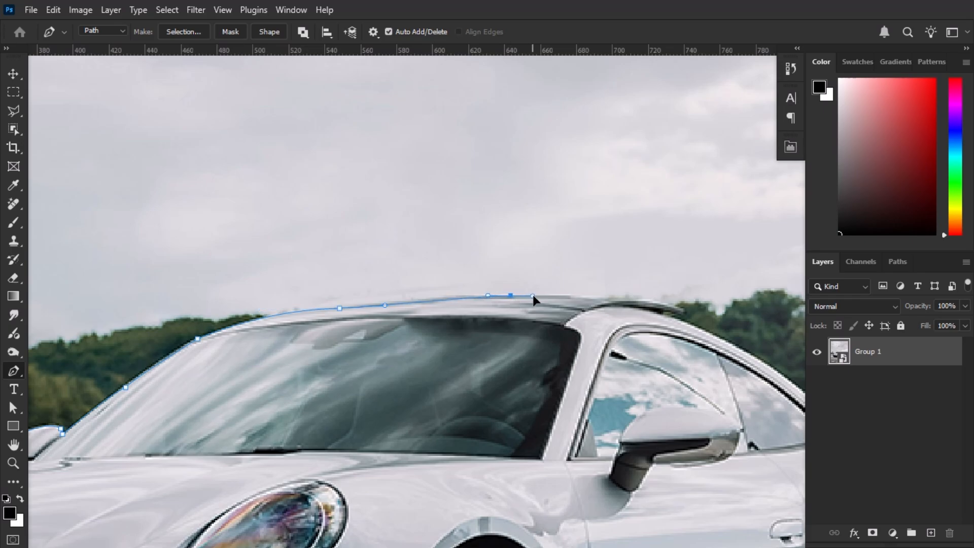
pyautogui.moveTo(642, 304); pyautogui.dragTo(525, 317)
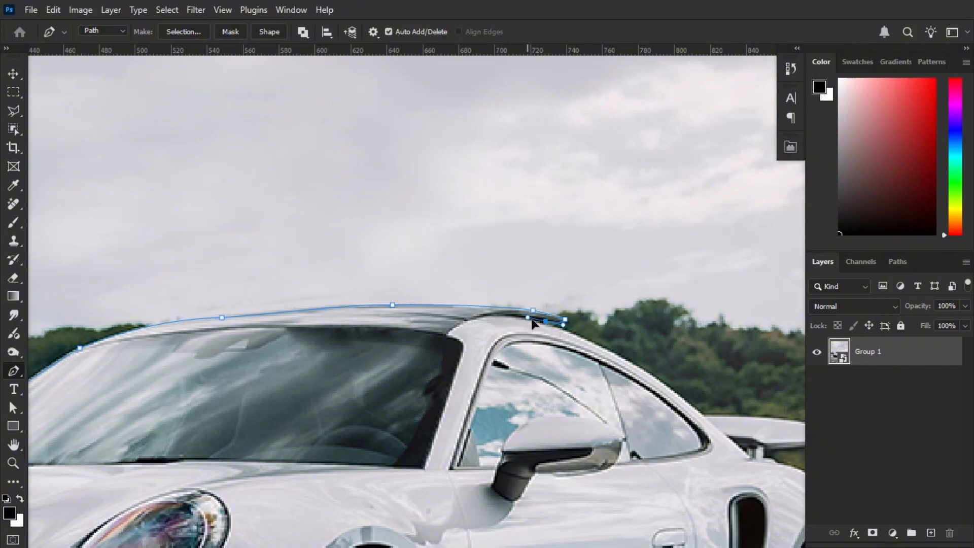
# Extend the pen path down the rear roofline and along the top of the spoiler to its tip
pyautogui.moveTo(589, 343); pyautogui.dragTo(486, 336)
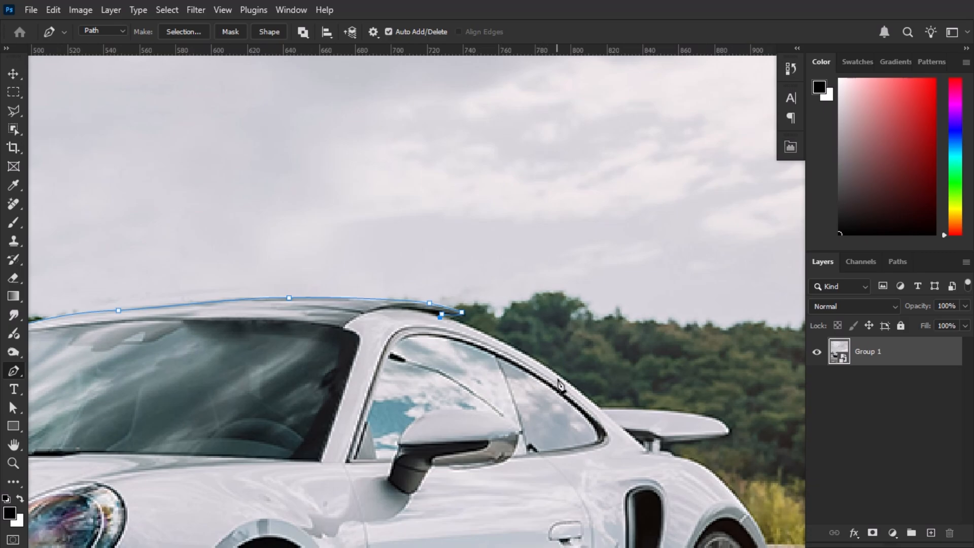
pyautogui.moveTo(565, 382); pyautogui.dragTo(508, 393)
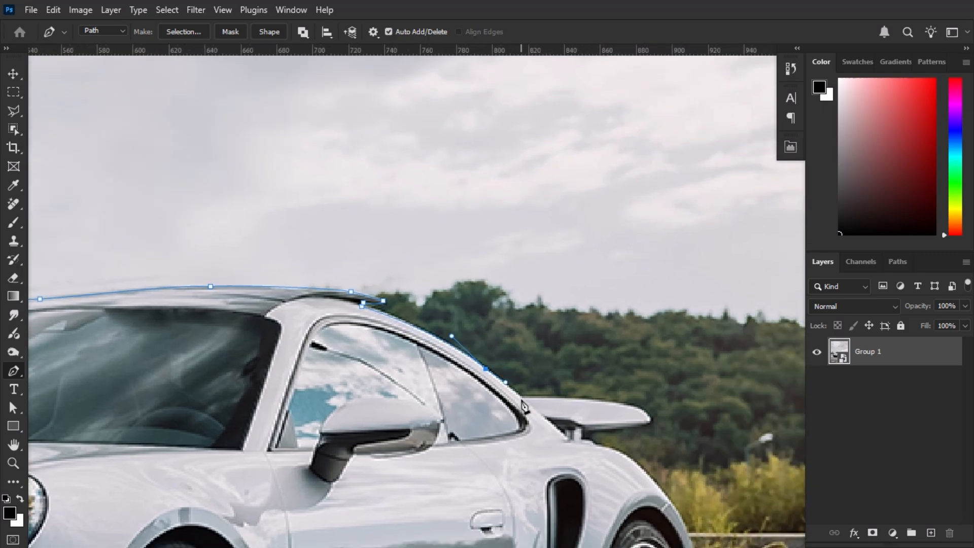
pyautogui.click(521, 398)
pyautogui.moveTo(574, 404); pyautogui.dragTo(552, 425)
pyautogui.click(546, 397)
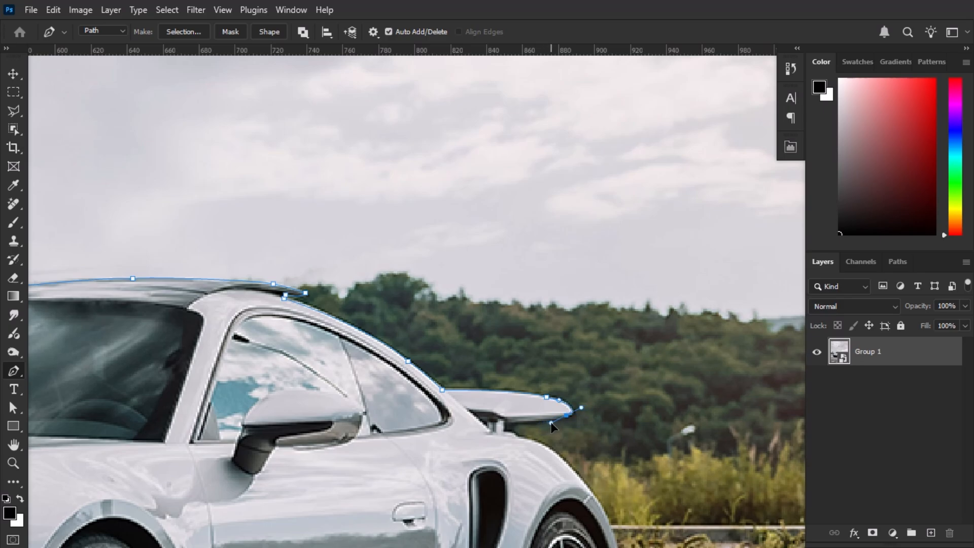
# Continue the pen path under the spoiler and down the rear fender to the outer edge of the rear tire
pyautogui.click(514, 424)
pyautogui.click(514, 431)
pyautogui.click(532, 441)
pyautogui.moveTo(541, 441); pyautogui.dragTo(440, 388)
pyautogui.moveTo(482, 423); pyautogui.dragTo(441, 342)
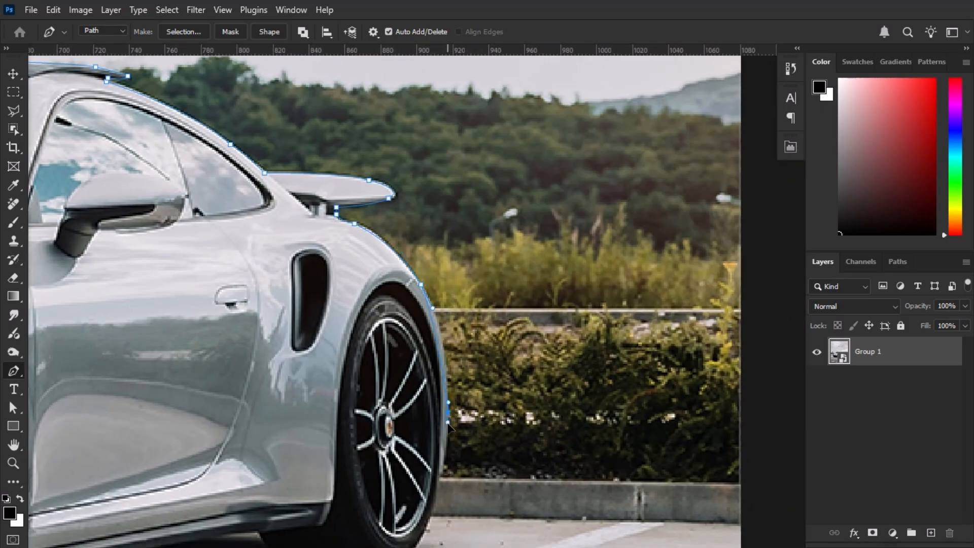
pyautogui.click(441, 452)
pyautogui.moveTo(455, 466); pyautogui.dragTo(491, 363)
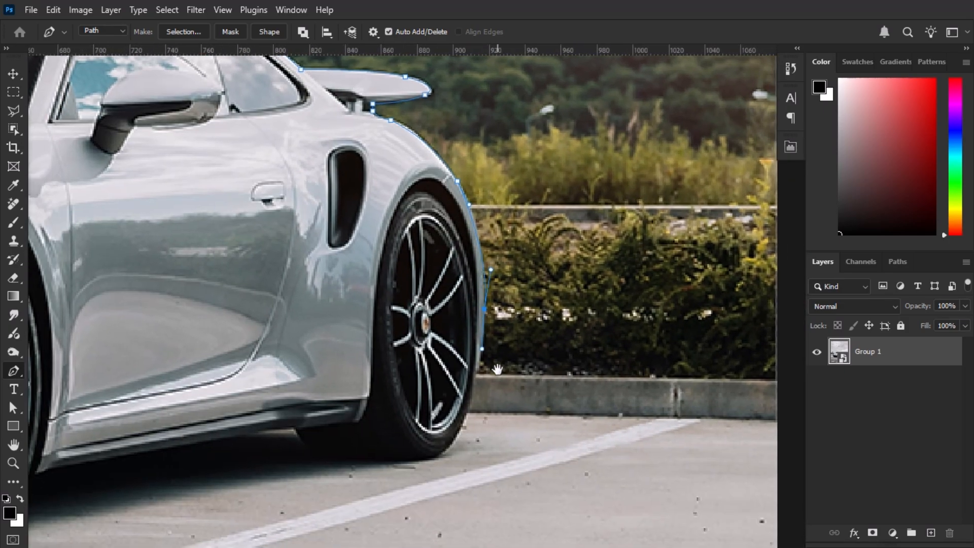
# Trace the pen path around the bottom of the rear tire and up to the underside of the side sill
pyautogui.moveTo(445, 449); pyautogui.dragTo(415, 472)
pyautogui.click(440, 457)
pyautogui.click(324, 465)
pyautogui.moveTo(296, 431); pyautogui.dragTo(288, 399)
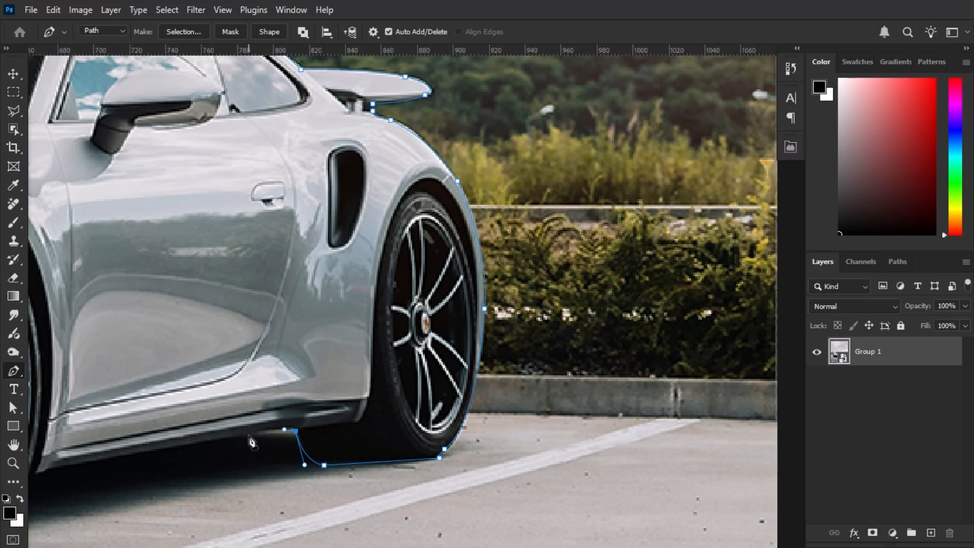
# Extend the pen path along the bottom edge of the side sill to the front wheel
pyautogui.moveTo(248, 435); pyautogui.dragTo(230, 446)
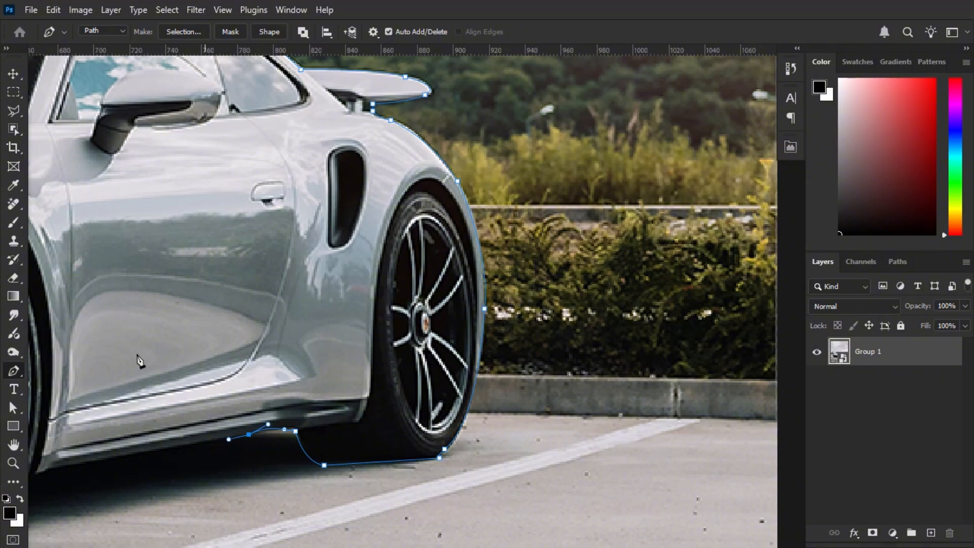
pyautogui.moveTo(140, 361); pyautogui.dragTo(390, 343)
pyautogui.click(296, 460)
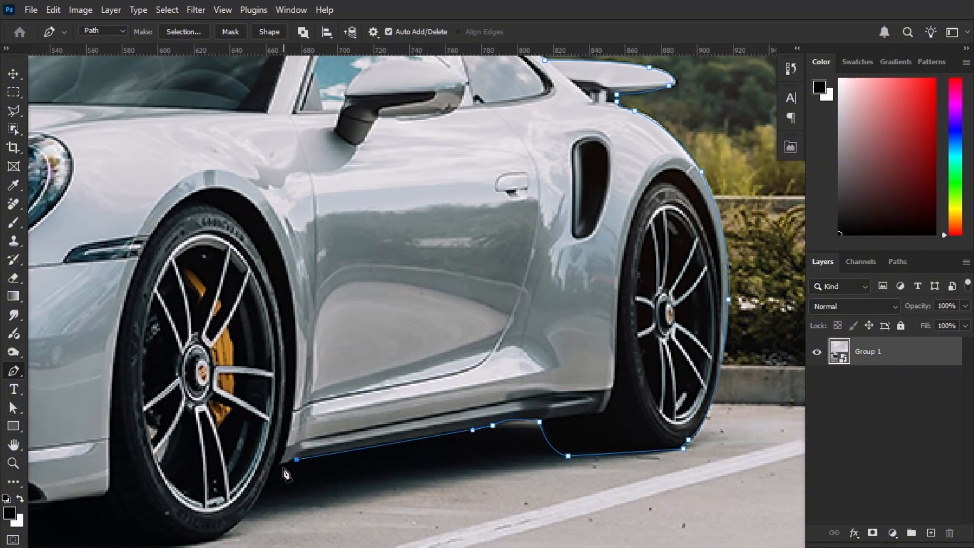
# Trace the pen path around the bottom of the front tire to the near end of the front bumper
pyautogui.moveTo(275, 472); pyautogui.dragTo(391, 361)
pyautogui.click(266, 482)
pyautogui.moveTo(338, 413); pyautogui.dragTo(422, 378)
pyautogui.click(387, 419)
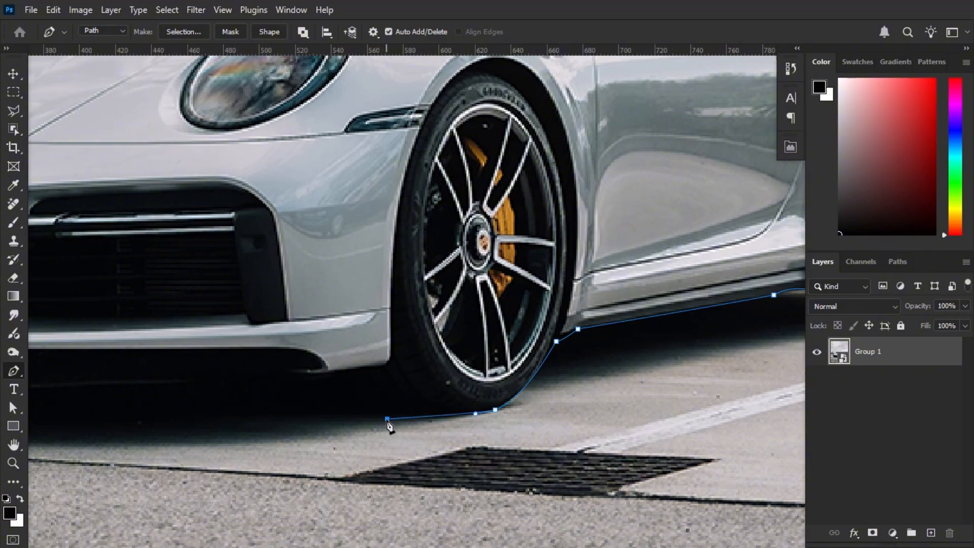
pyautogui.moveTo(344, 378)
pyautogui.mouseDown()
pyautogui.moveTo(336, 337)
pyautogui.moveTo(328, 377)
pyautogui.mouseUp()
pyautogui.moveTo(263, 407); pyautogui.dragTo(477, 405)
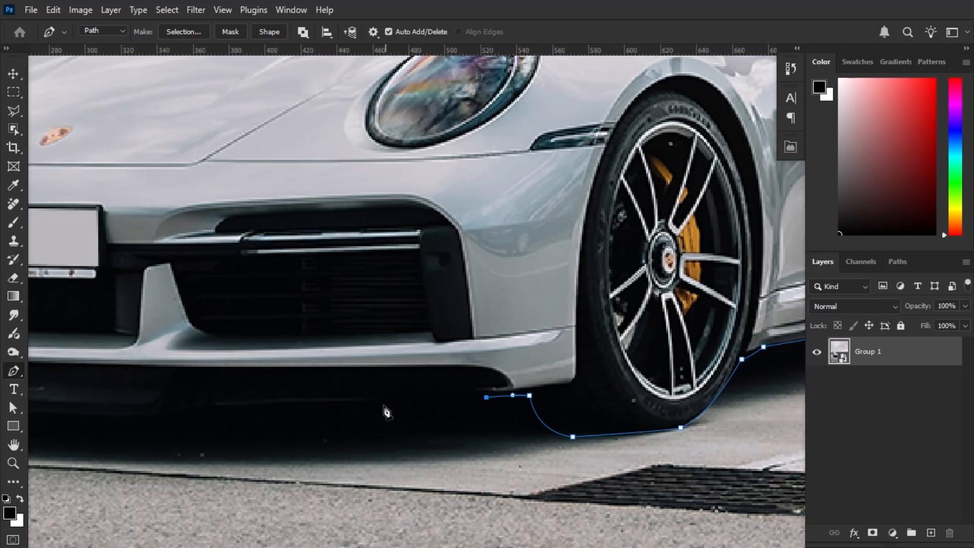
# Extend the pen path along the front bumper's lower lip and close it at the starting anchor point
pyautogui.click(368, 402)
pyautogui.moveTo(221, 411); pyautogui.dragTo(195, 420)
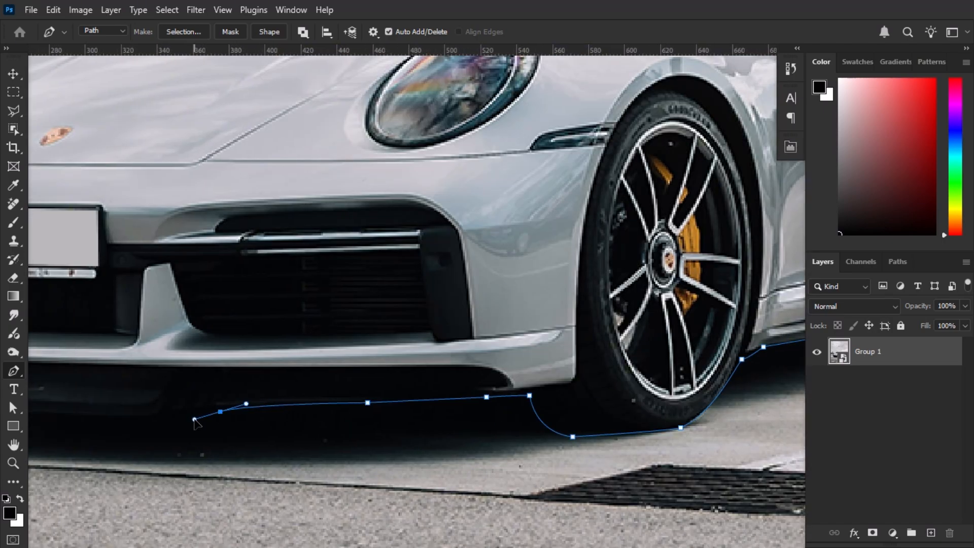
pyautogui.moveTo(191, 360); pyautogui.dragTo(653, 348)
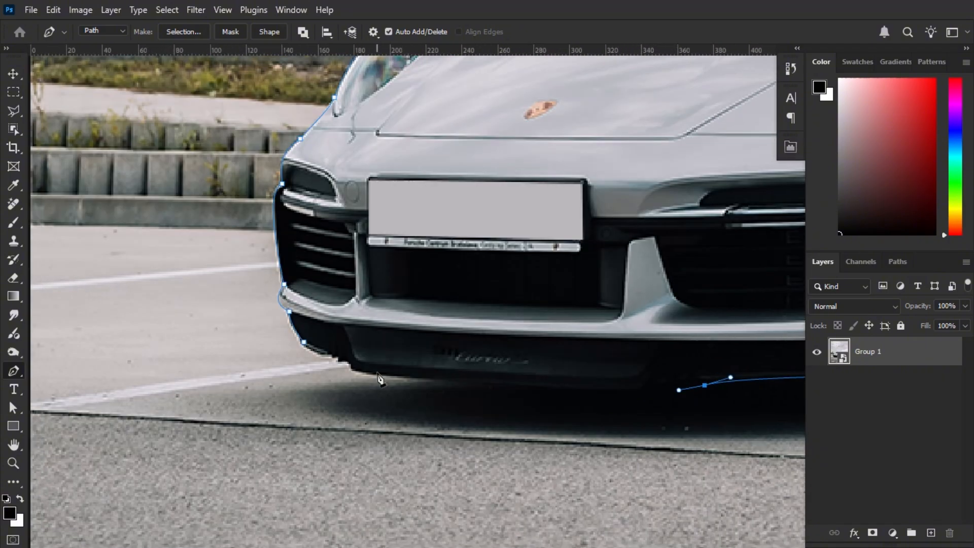
pyautogui.moveTo(354, 372)
pyautogui.mouseDown()
pyautogui.moveTo(333, 359)
pyautogui.moveTo(342, 362)
pyautogui.mouseUp()
pyautogui.click(349, 364)
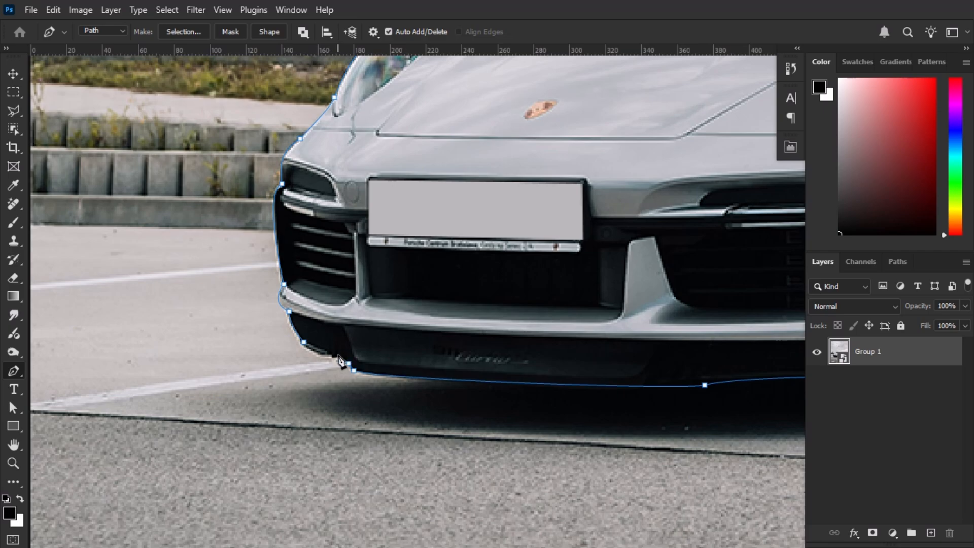
pyautogui.click(333, 358)
pyautogui.click(304, 342)
# Convert the closed path to a selection and apply it as a layer mask to cut out the Porsche
pyautogui.scroll(-10, 429, 349)
pyautogui.moveTo(660, 271); pyautogui.dragTo(476, 295)
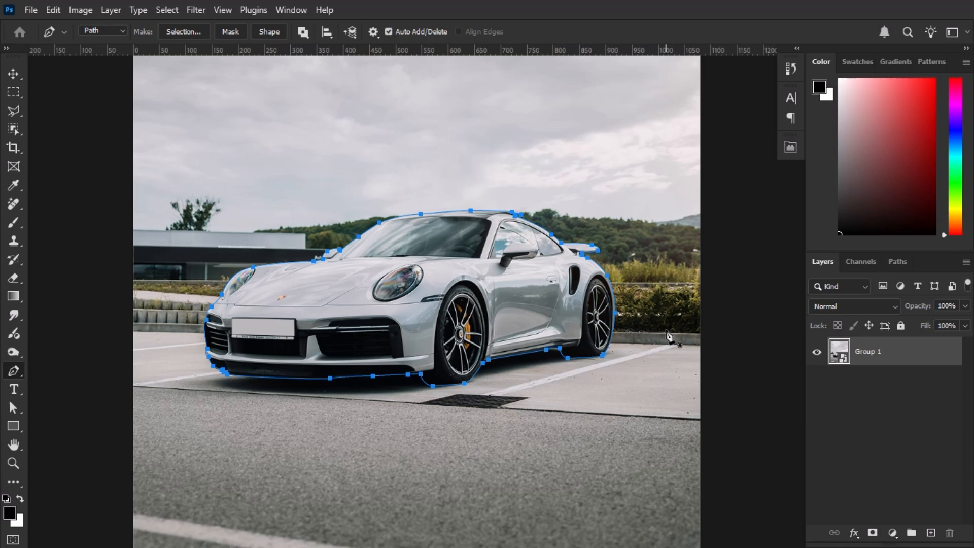
pyautogui.hotkey('ctrl', 'Return')
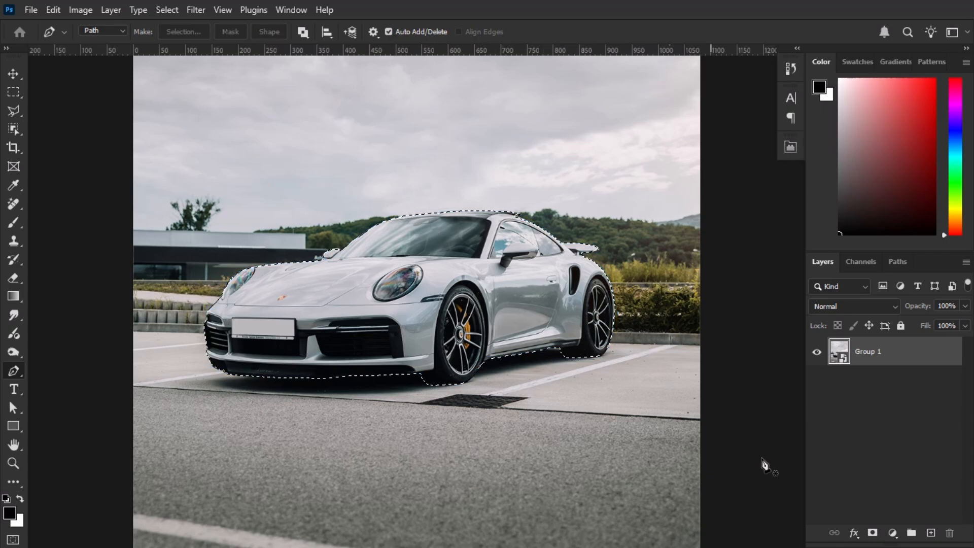
pyautogui.click(873, 533)
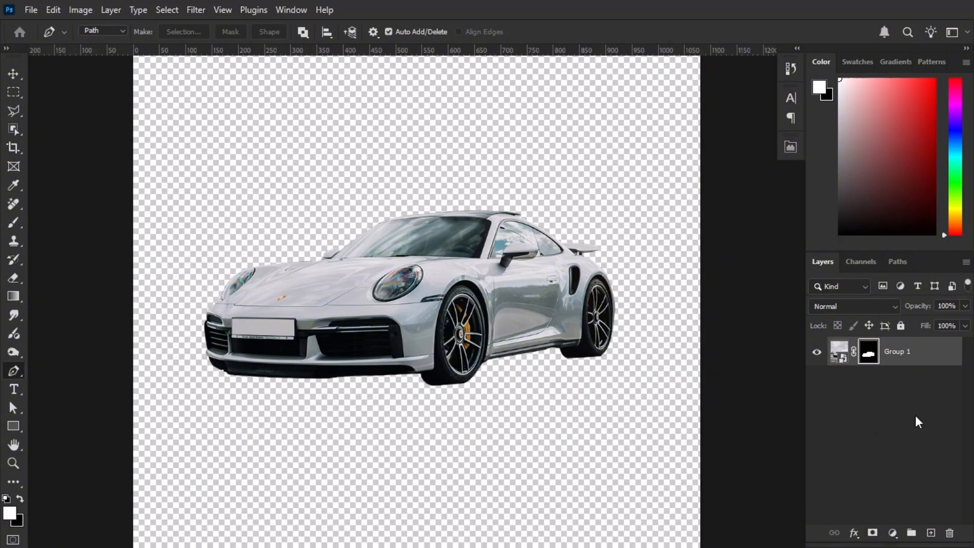
# Add a new layer below the cut-out car and fill it with white
pyautogui.click(930, 533)
pyautogui.press('d')
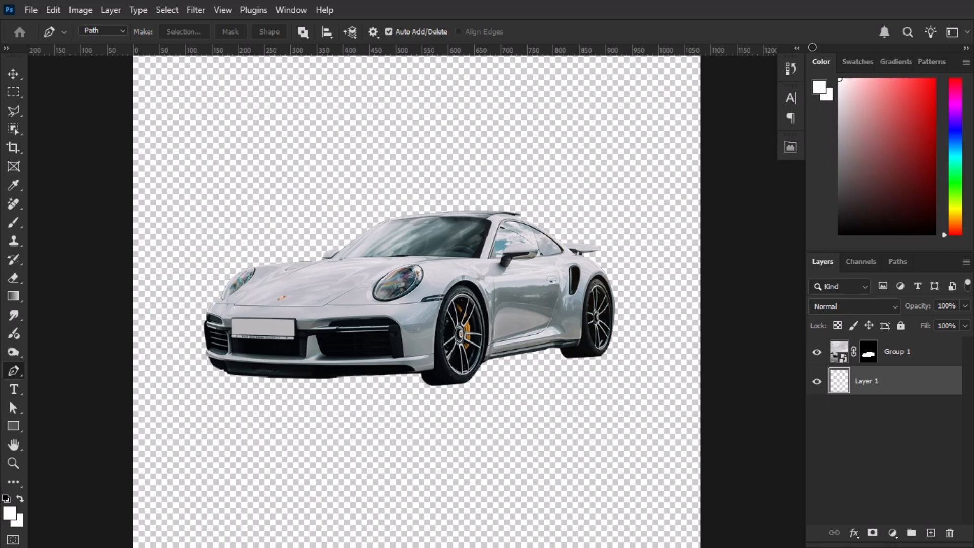
pyautogui.hotkey('ctrl', 'BackSpace')
pyautogui.scroll(-3, 637, 190)
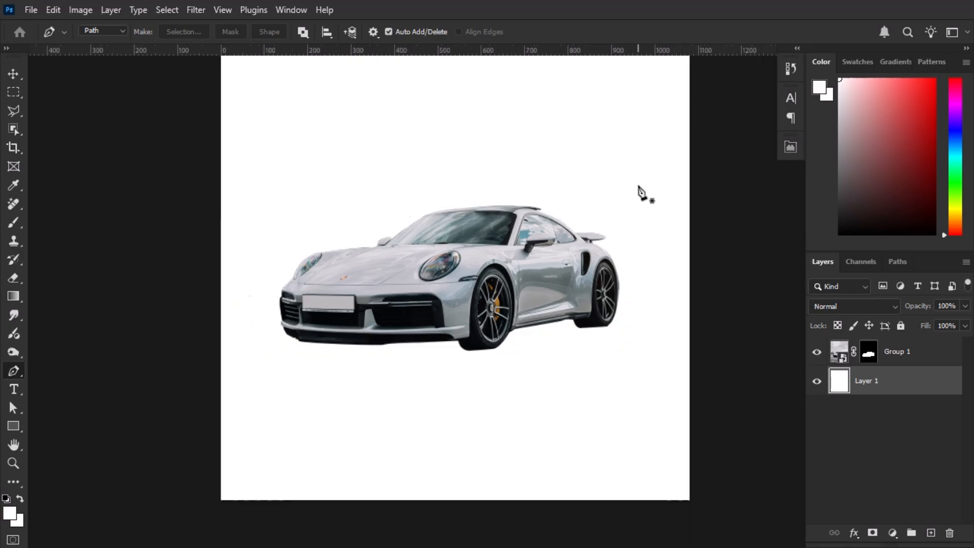
# Move the cut-out car slightly lower on the white canvas with the Move tool
pyautogui.click(13, 74)
pyautogui.scroll(4, 568, 185)
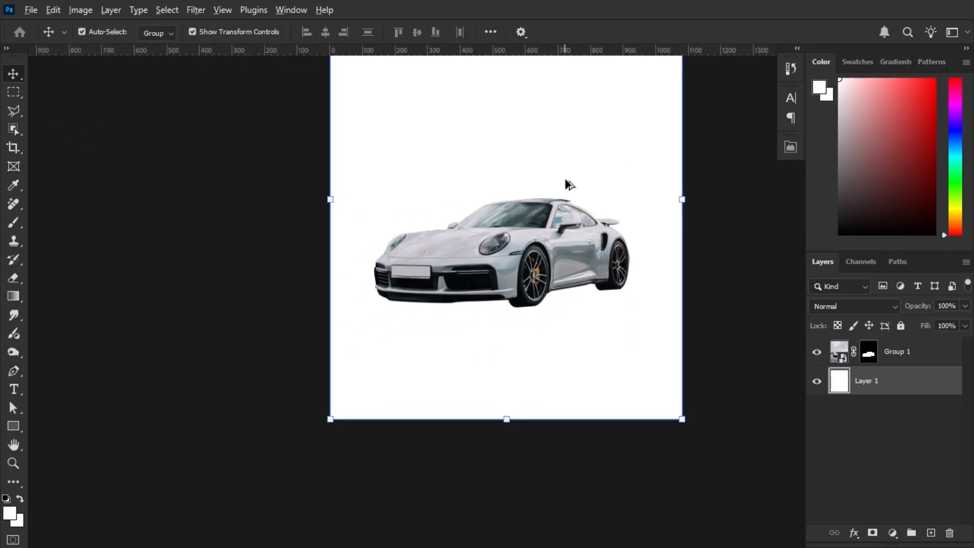
pyautogui.moveTo(521, 310); pyautogui.dragTo(520, 332)
pyautogui.scroll(-3, 573, 341)
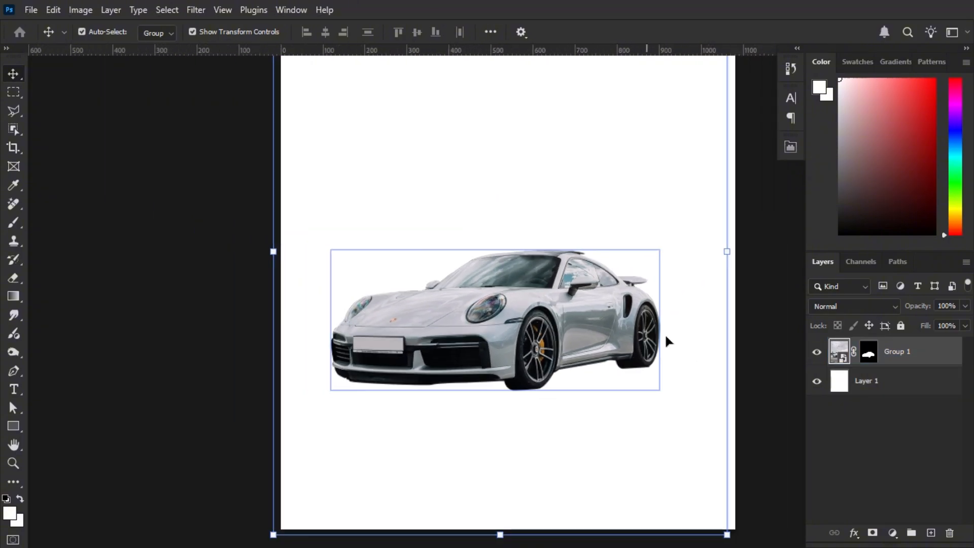
pyautogui.click(665, 335)
pyautogui.scroll(-3, 625, 344)
pyautogui.moveTo(618, 347); pyautogui.dragTo(591, 355)
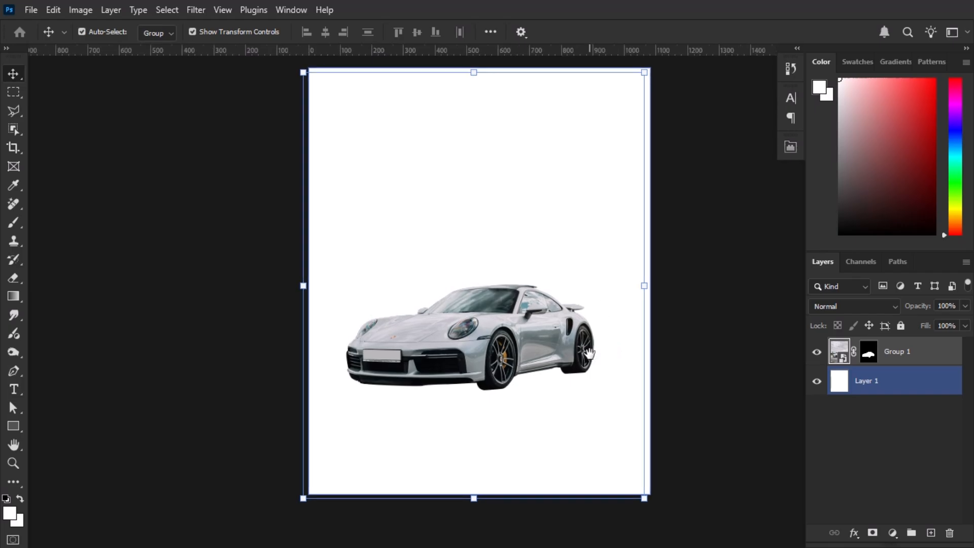
# Toggle the car layer's mask off and on to compare the cutout with the original photo
pyautogui.scroll(2, 593, 355)
pyautogui.click(869, 353)
pyautogui.keyDown('shift'); pyautogui.click(870, 355); pyautogui.keyUp('shift')
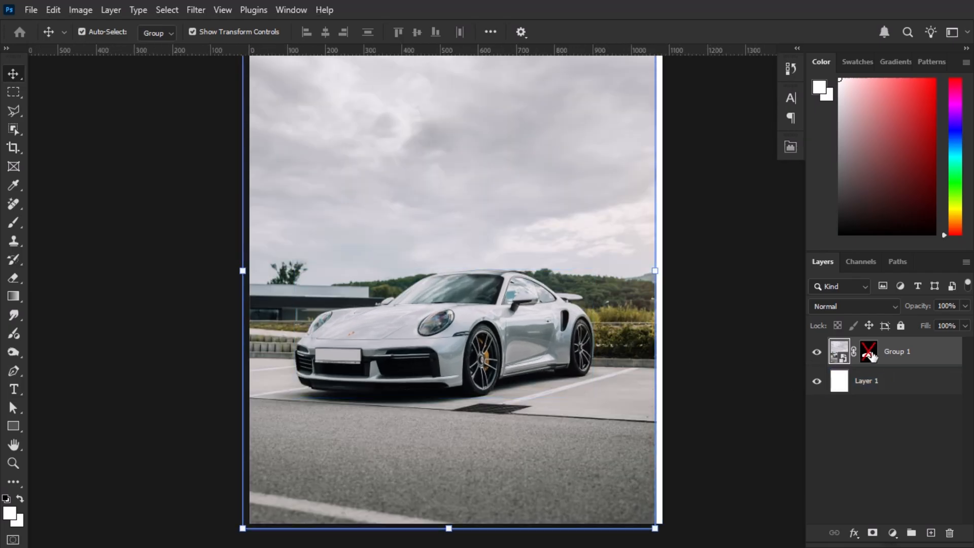
pyautogui.keyDown('shift'); pyautogui.click(871, 355); pyautogui.keyUp('shift')
pyautogui.keyDown('shift'); pyautogui.click(871, 355); pyautogui.keyUp('shift')
pyautogui.keyDown('shift'); pyautogui.click(871, 356); pyautogui.keyUp('shift')
pyautogui.keyDown('shift'); pyautogui.click(870, 356); pyautogui.keyUp('shift')
# Shift the unmasked photo so its sides line up with the canvas edges, and re-enable its layer mask
pyautogui.hotkey('ctrl', '-')
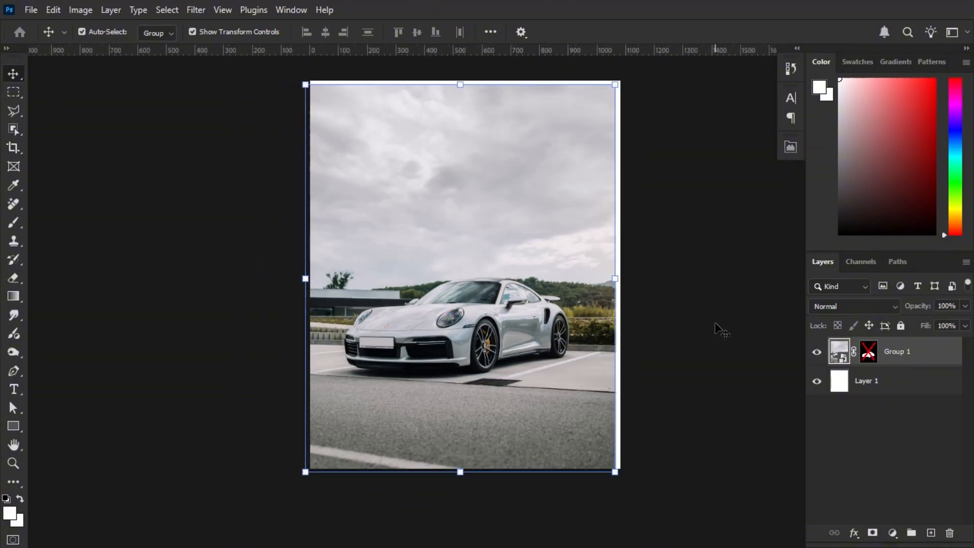
pyautogui.moveTo(561, 366); pyautogui.dragTo(570, 364)
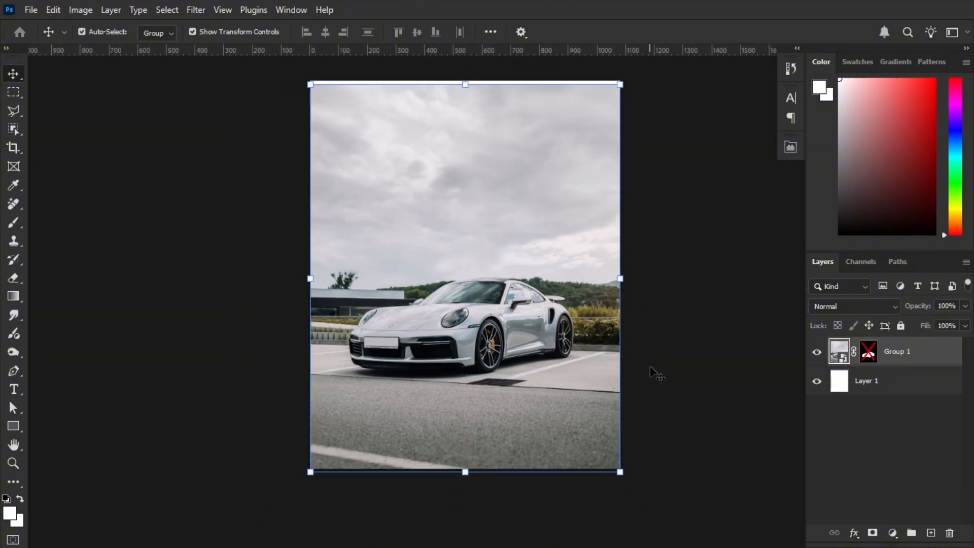
pyautogui.click(652, 367)
pyautogui.scroll(3, 510, 313)
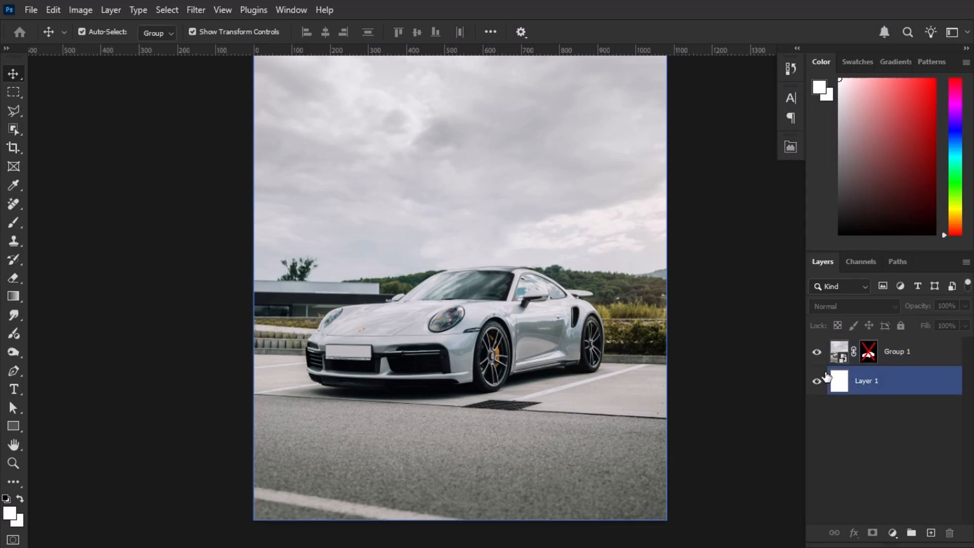
pyautogui.keyDown('shift'); pyautogui.click(871, 355); pyautogui.keyUp('shift')
pyautogui.click(569, 346)
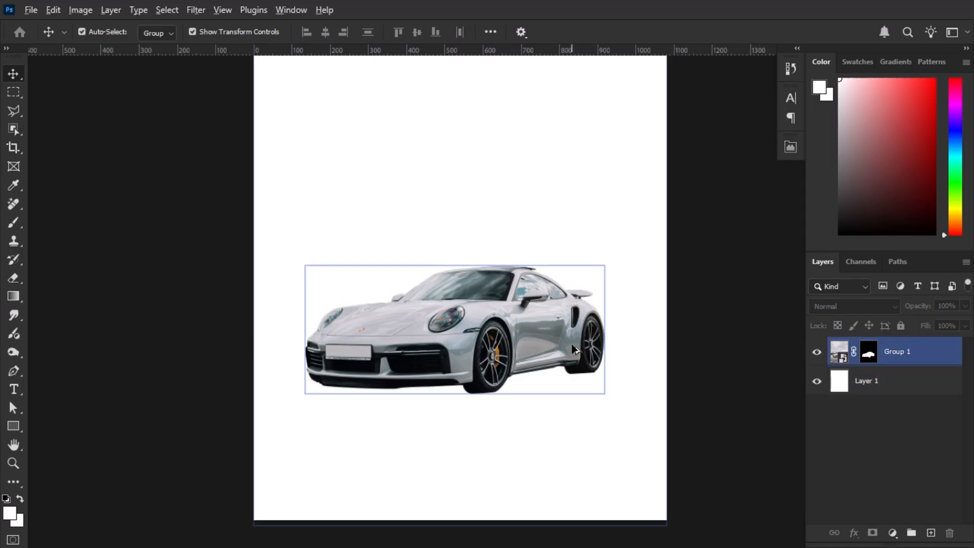
pyautogui.scroll(2, 568, 346)
pyautogui.scroll(-2, 567, 347)
pyautogui.click(702, 384)
# Add an empty layer above the white background and set up a flattened black Soft Round brush at 207 px, 0% hardness
pyautogui.click(899, 387)
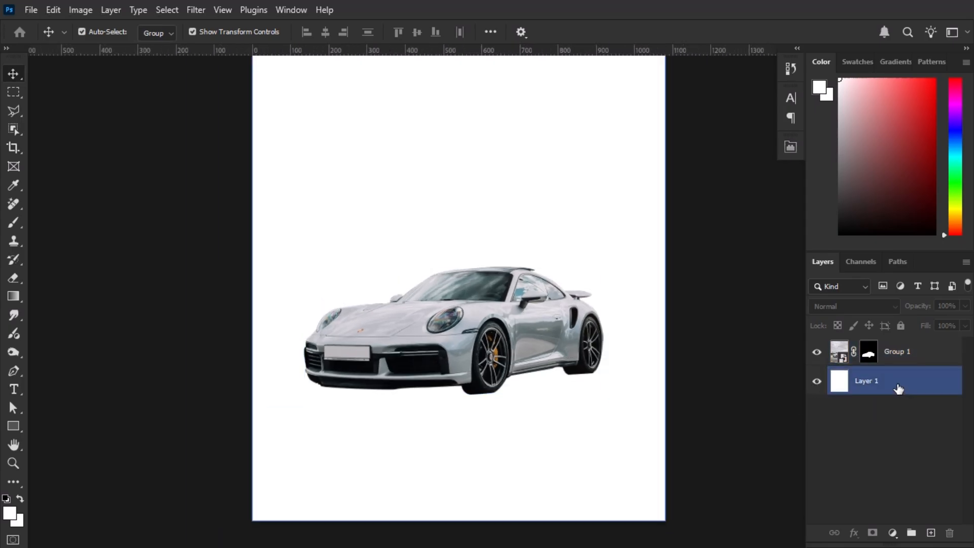
pyautogui.click(933, 533)
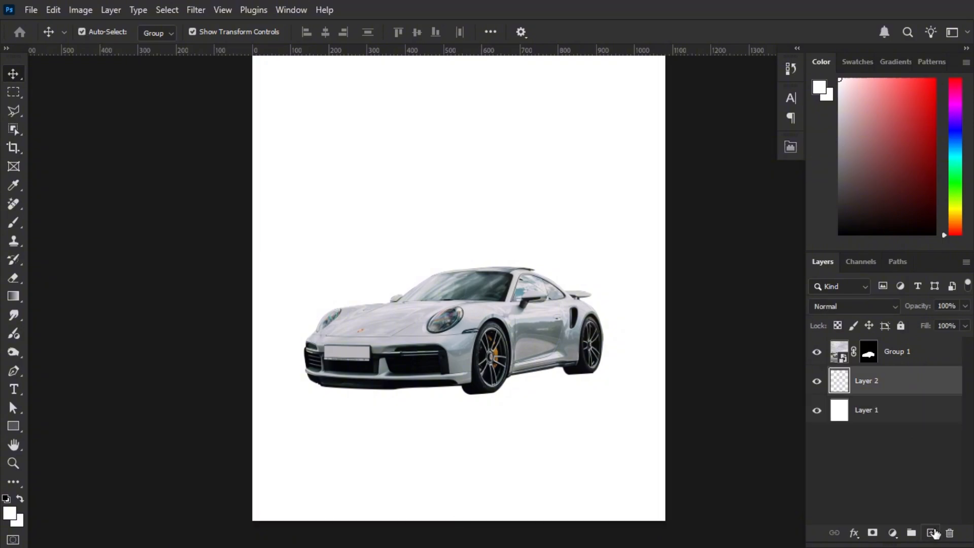
pyautogui.press('b')
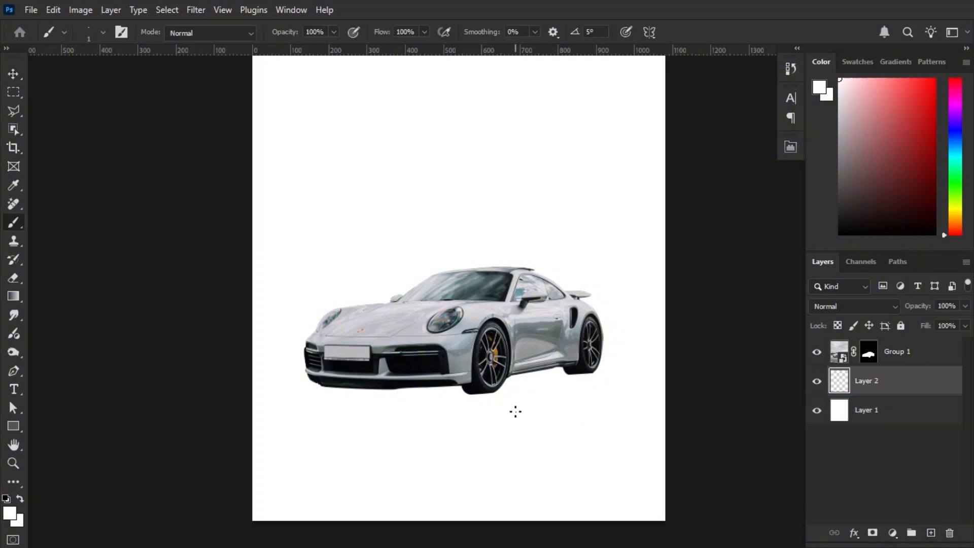
pyautogui.moveTo(516, 412)
pyautogui.mouseDown()
pyautogui.moveTo(548, 418)
pyautogui.moveTo(539, 413)
pyautogui.mouseUp()
pyautogui.press('d')
pyautogui.rightClick(529, 418)
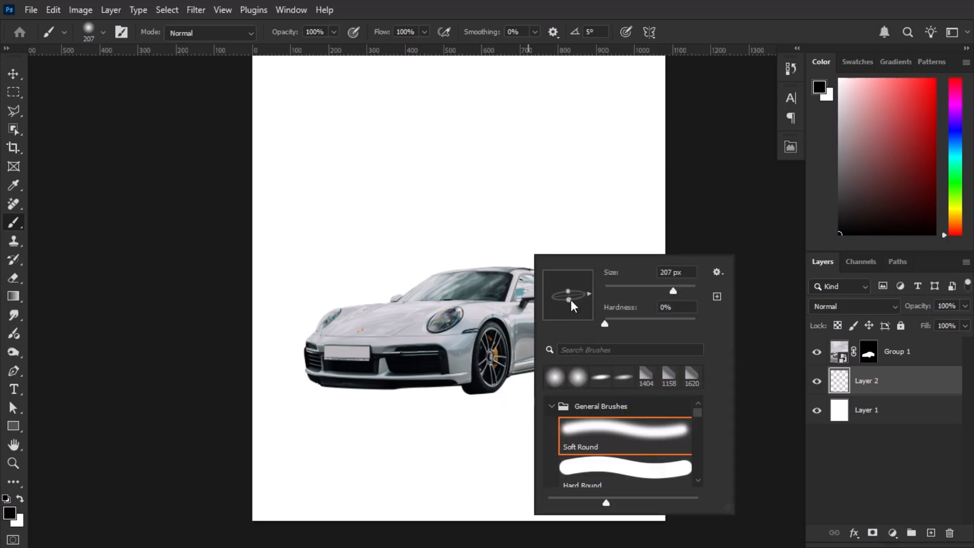
pyautogui.moveTo(571, 302); pyautogui.dragTo(571, 303)
pyautogui.click(732, 223)
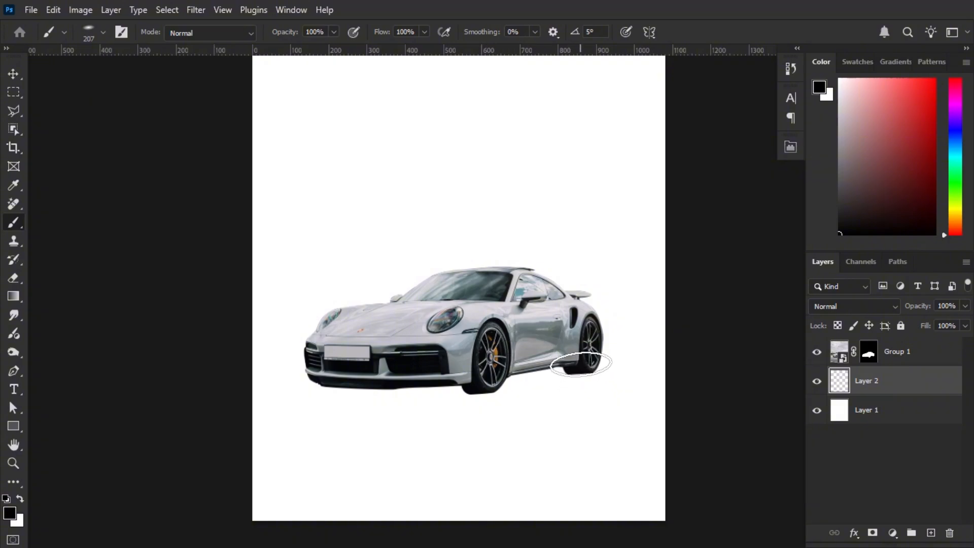
# Try to paint a soft black shadow under the car, enlarging the brush to 266 px
pyautogui.moveTo(581, 364)
pyautogui.mouseDown()
pyautogui.moveTo(555, 383)
pyautogui.moveTo(522, 385)
pyautogui.moveTo(345, 385)
pyautogui.moveTo(357, 390)
pyautogui.moveTo(337, 378)
pyautogui.moveTo(410, 392)
pyautogui.moveTo(512, 384)
pyautogui.mouseUp()
pyautogui.keyDown('alt'); pyautogui.rightClick(344, 385); pyautogui.keyUp('alt')
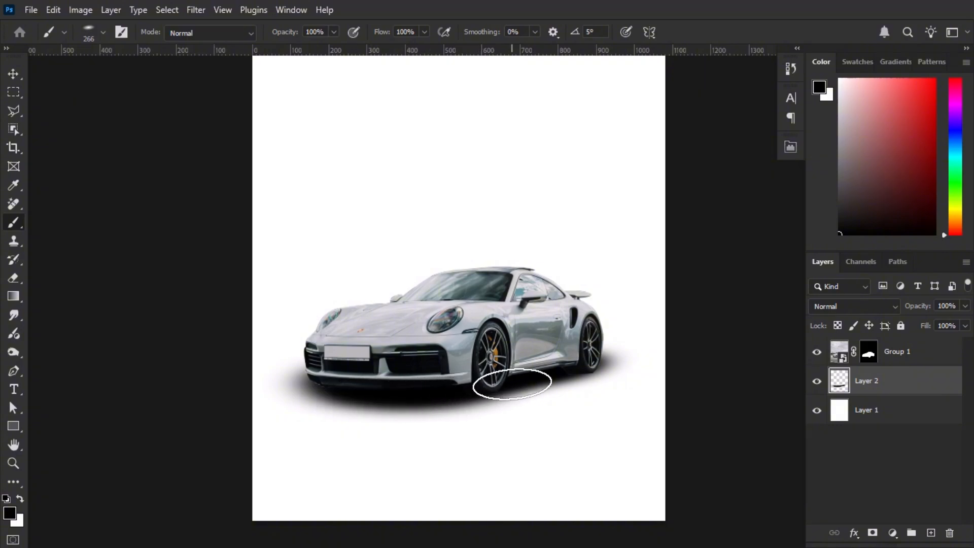
pyautogui.moveTo(339, 368)
pyautogui.mouseDown()
pyautogui.moveTo(340, 390)
pyautogui.moveTo(359, 395)
pyautogui.moveTo(419, 395)
pyautogui.moveTo(587, 348)
pyautogui.mouseUp()
pyautogui.scroll(-3, 620, 369)
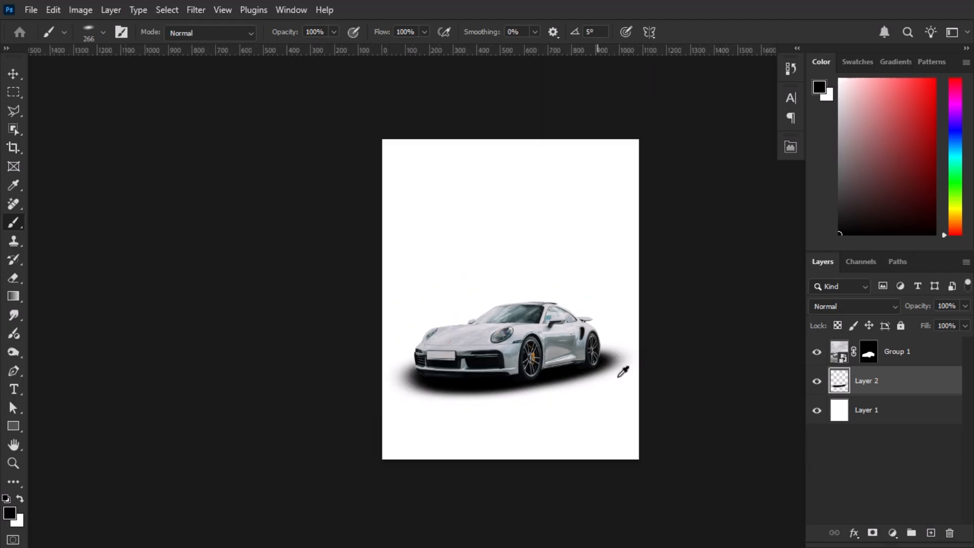
# Undo the shadow strokes painted under the car
pyautogui.hotkey('ctrl', 'z')
pyautogui.hotkey('ctrl', 'z')
pyautogui.hotkey('ctrl', 'z')
pyautogui.hotkey('ctrl', 'z')
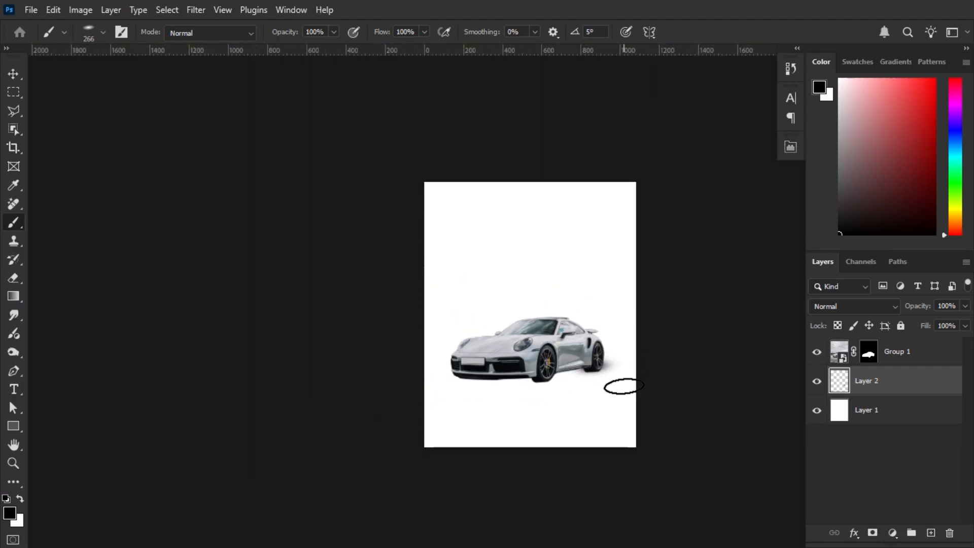
# Paint a soft black shadow beneath the car from the rear wheel to the front bumper, using the 266 px brush
pyautogui.scroll(4, 620, 375)
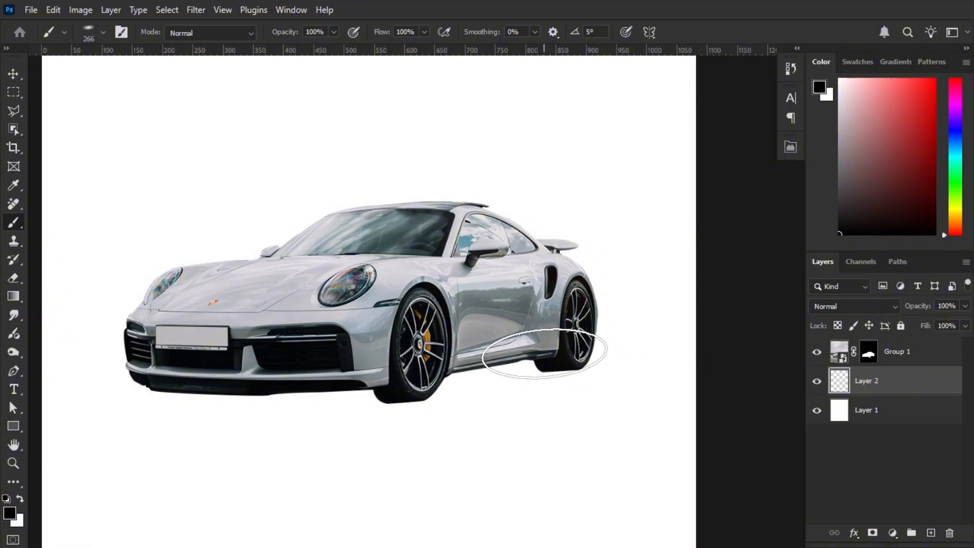
pyautogui.moveTo(544, 354)
pyautogui.mouseDown()
pyautogui.moveTo(528, 344)
pyautogui.moveTo(490, 374)
pyautogui.moveTo(420, 374)
pyautogui.moveTo(403, 387)
pyautogui.moveTo(228, 392)
pyautogui.moveTo(174, 379)
pyautogui.moveTo(184, 369)
pyautogui.moveTo(263, 388)
pyautogui.moveTo(370, 391)
pyautogui.moveTo(218, 381)
pyautogui.moveTo(182, 391)
pyautogui.moveTo(257, 397)
pyautogui.mouseUp()
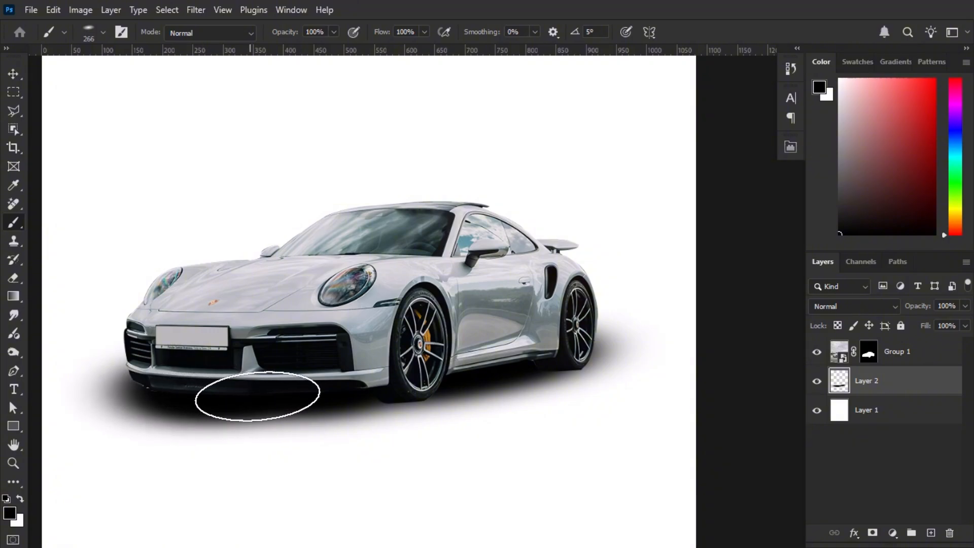
pyautogui.scroll(-4, 257, 396)
pyautogui.scroll(1, 337, 393)
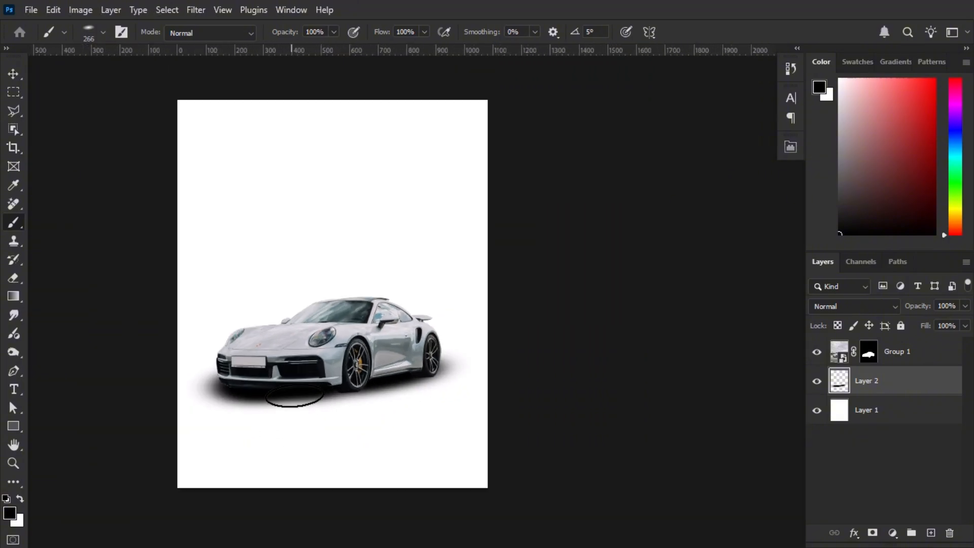
pyautogui.scroll(1, 335, 401)
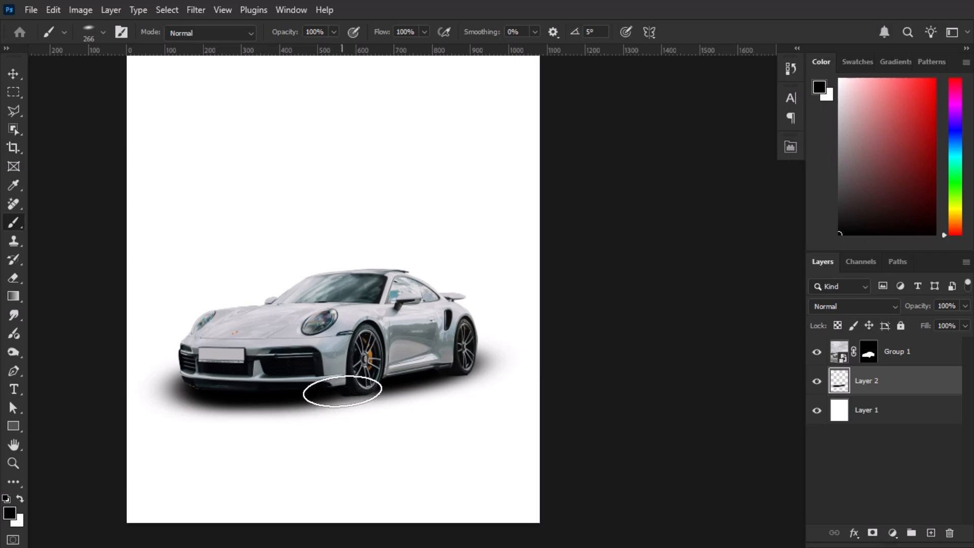
# Reduce the opacity of the painted shadow layer beneath the car to 90%
pyautogui.scroll(-2, 397, 398)
pyautogui.scroll(1, 335, 406)
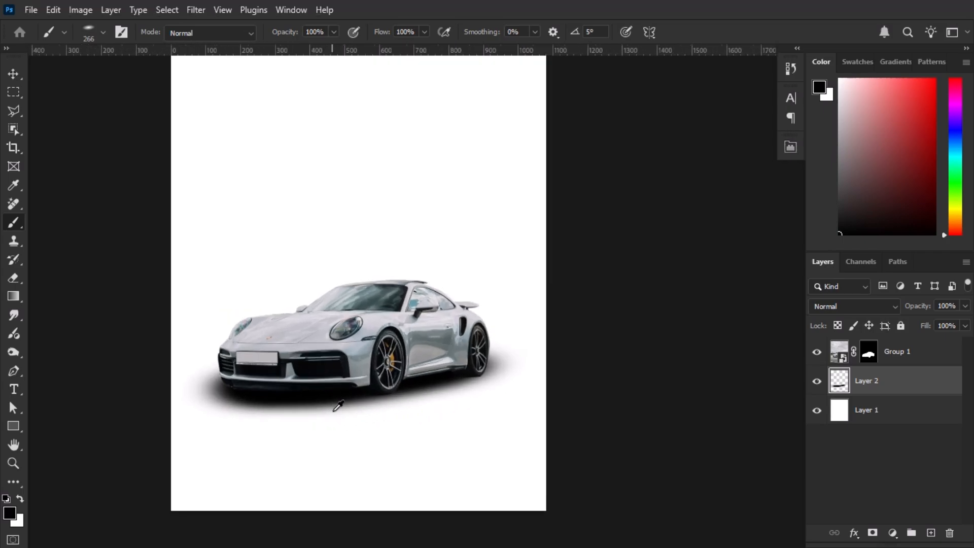
pyautogui.scroll(1, 339, 406)
pyautogui.scroll(-1, 212, 459)
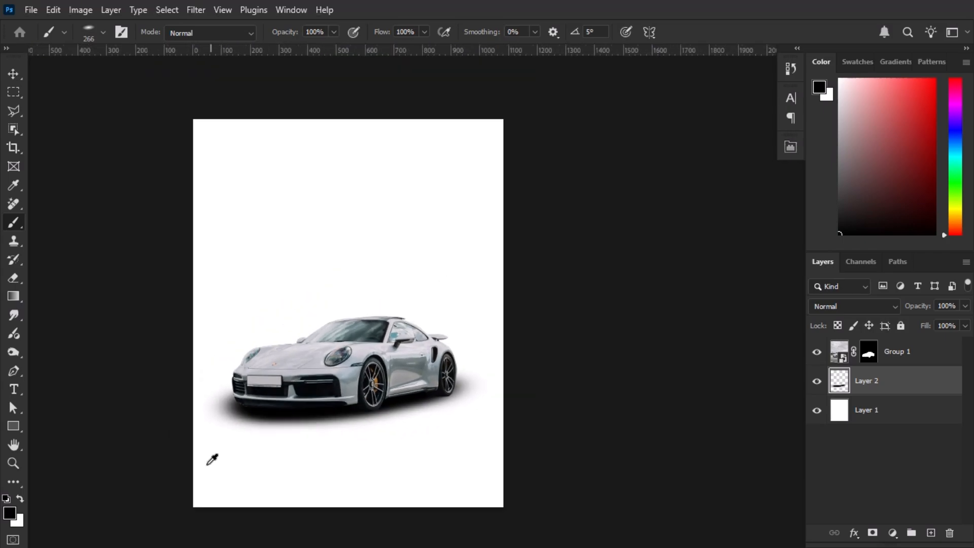
pyautogui.scroll(-1, 208, 464)
pyautogui.moveTo(272, 415); pyautogui.dragTo(372, 396)
pyautogui.scroll(4, 375, 395)
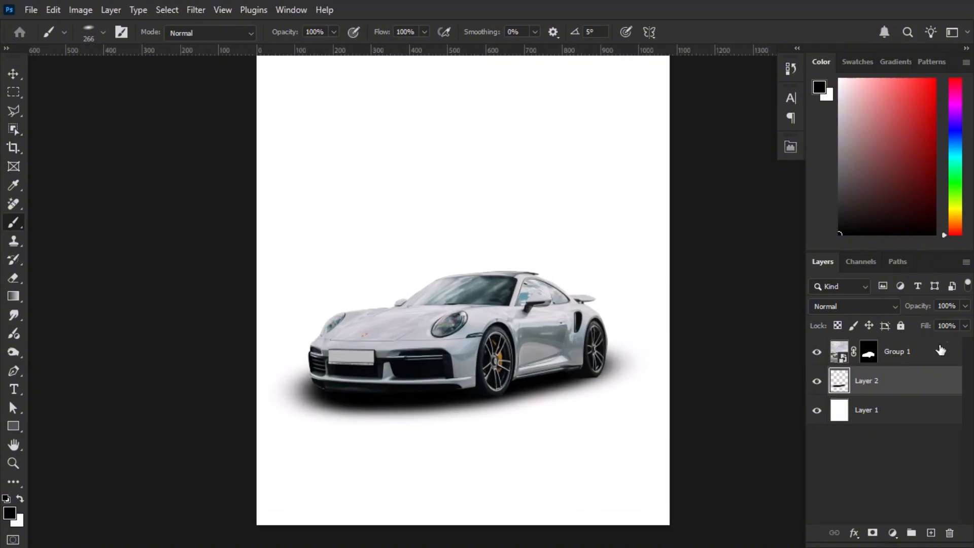
pyautogui.press('Return')
pyautogui.scroll(-3, 689, 322)
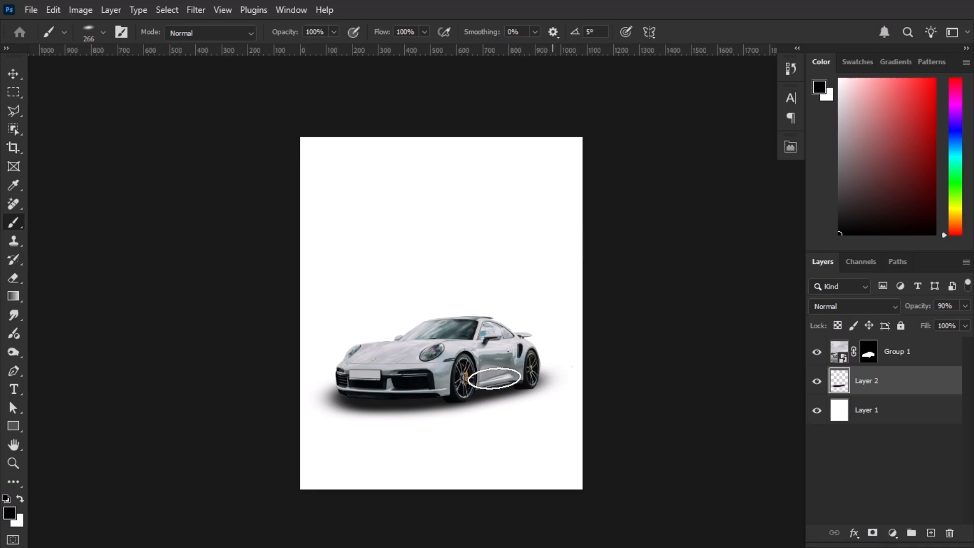
# Switch to the Move tool and deselect all layers to view the finished car cutout without transform controls
pyautogui.click(12, 74)
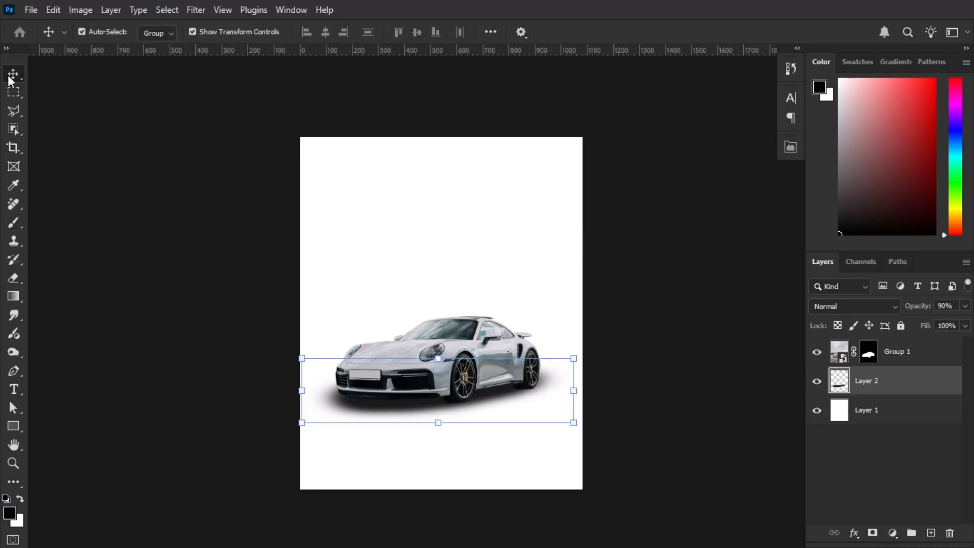
pyautogui.click(126, 245)
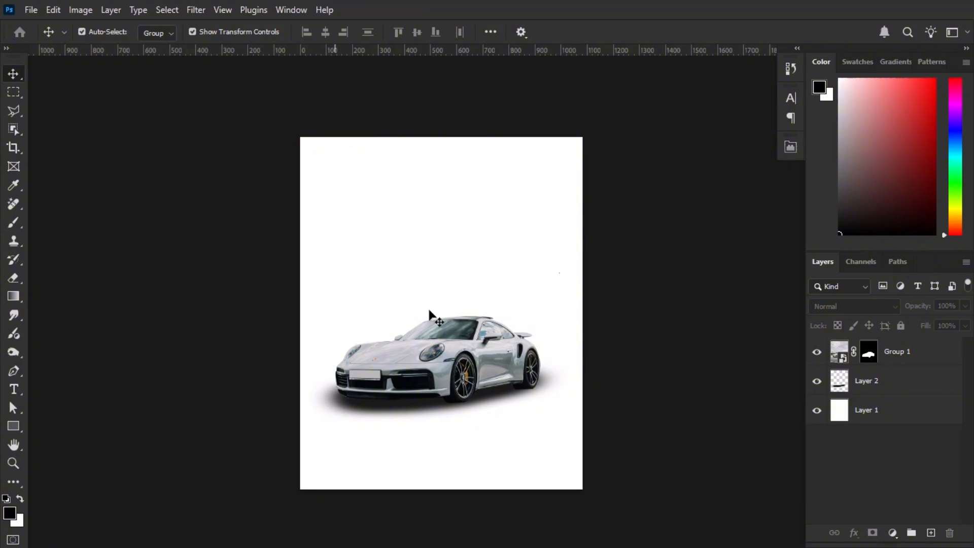
pyautogui.click(565, 261)
pyautogui.hotkey('ctrl', 'z')
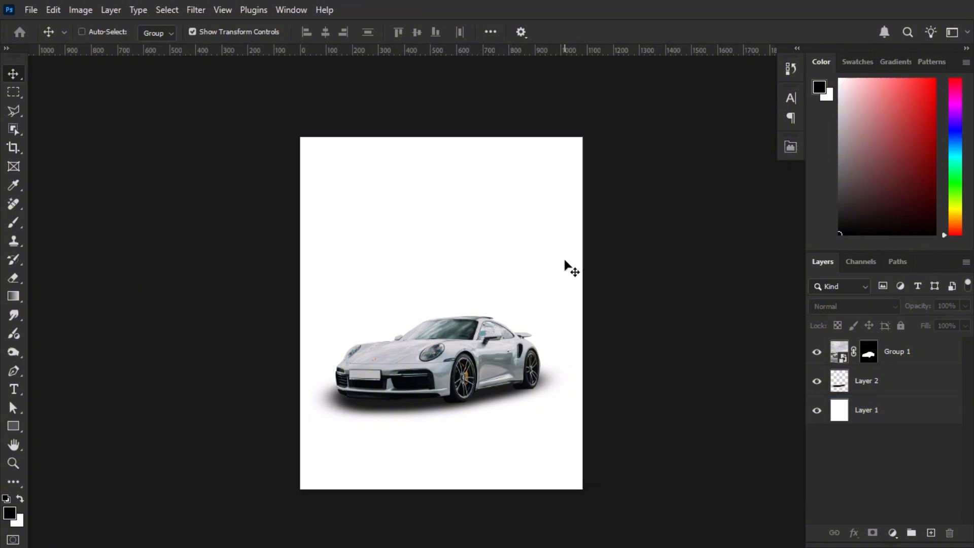